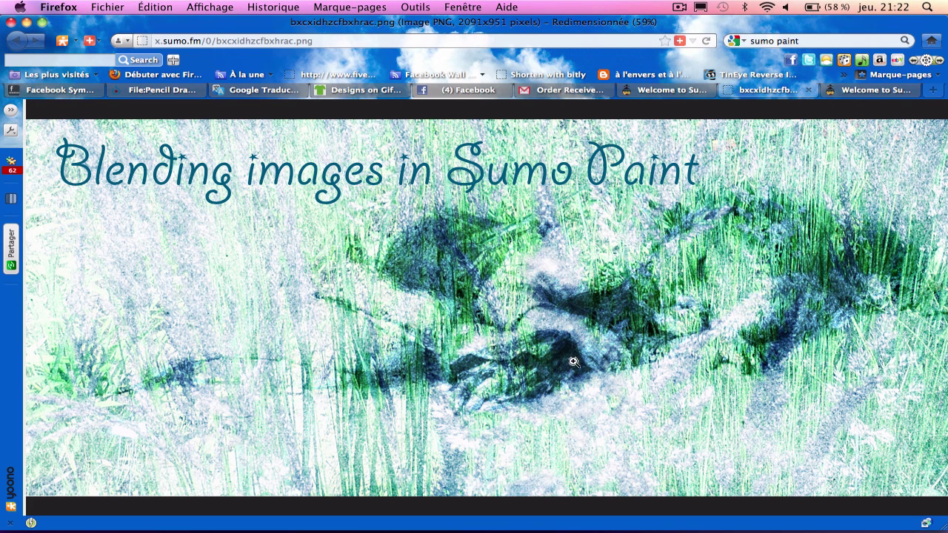
Switch to the Sumo.fm tab in Firefox
click(663, 90)
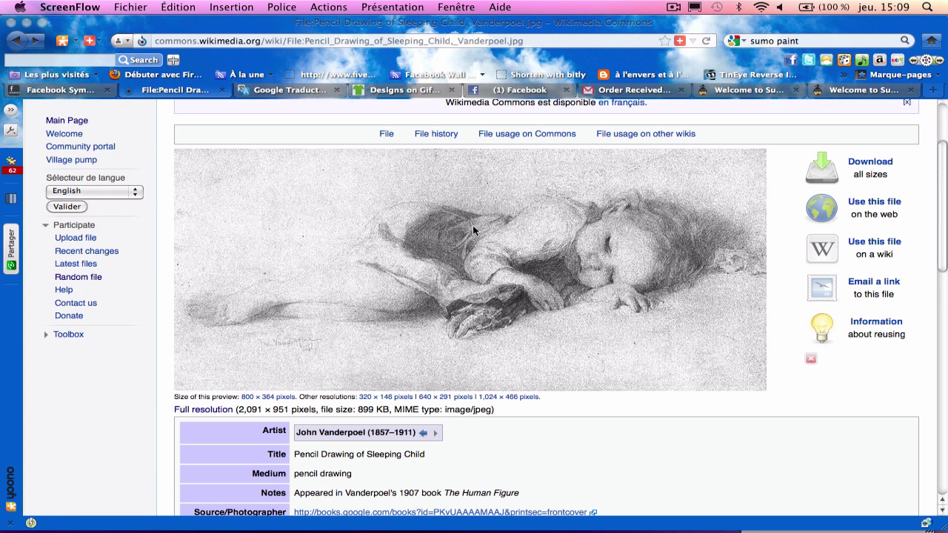
Read the Vanderpoel drawing's Artist and public-domain Permission details, then open the full-resolution image
scroll(473, 226, up, 3)
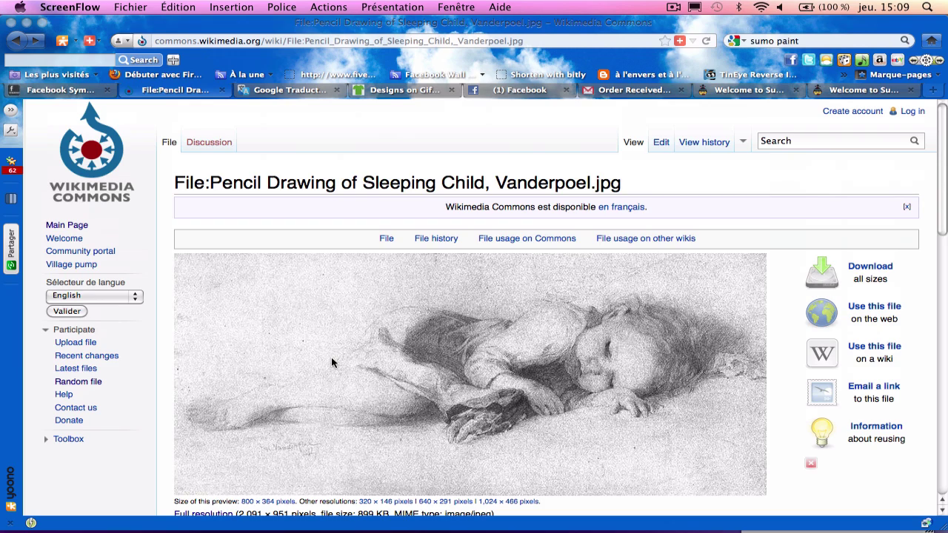
scroll(373, 360, down, 5)
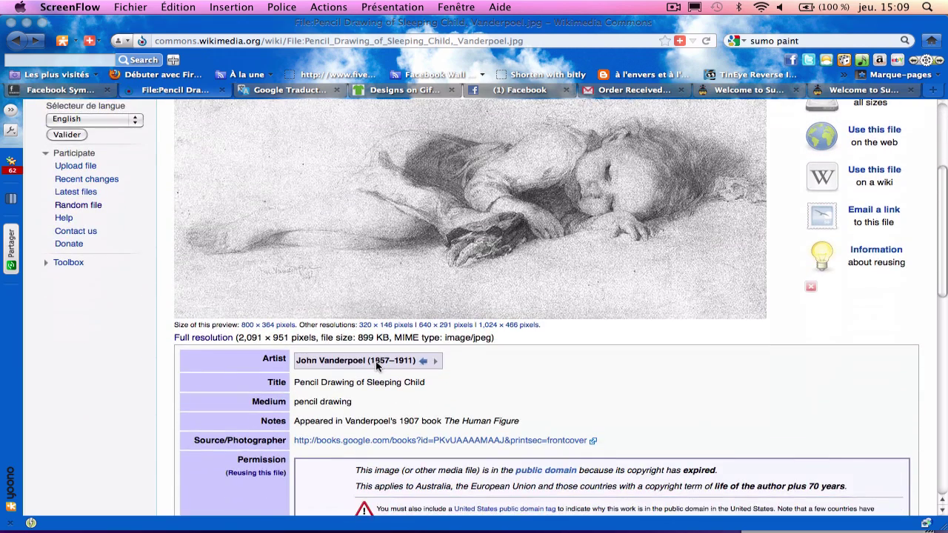
scroll(376, 365, down, 1)
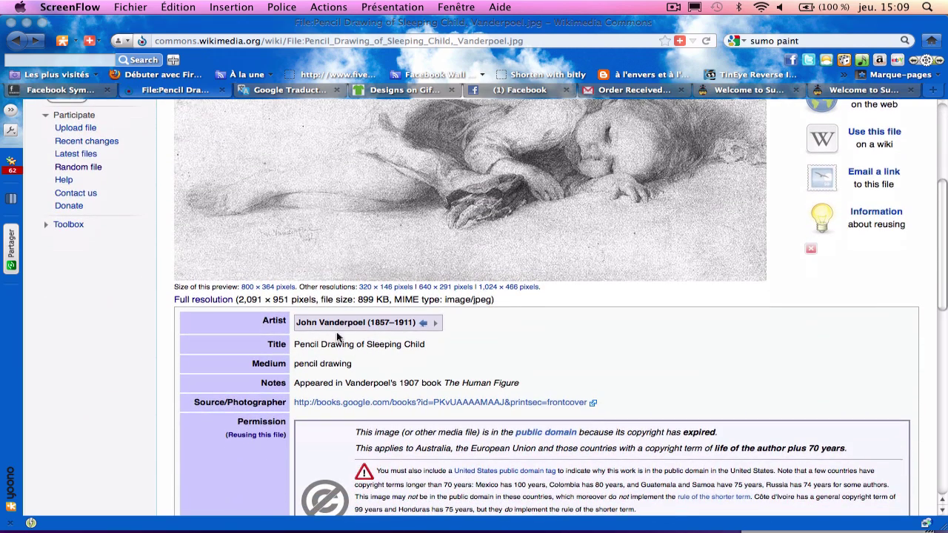
scroll(398, 383, down, 4)
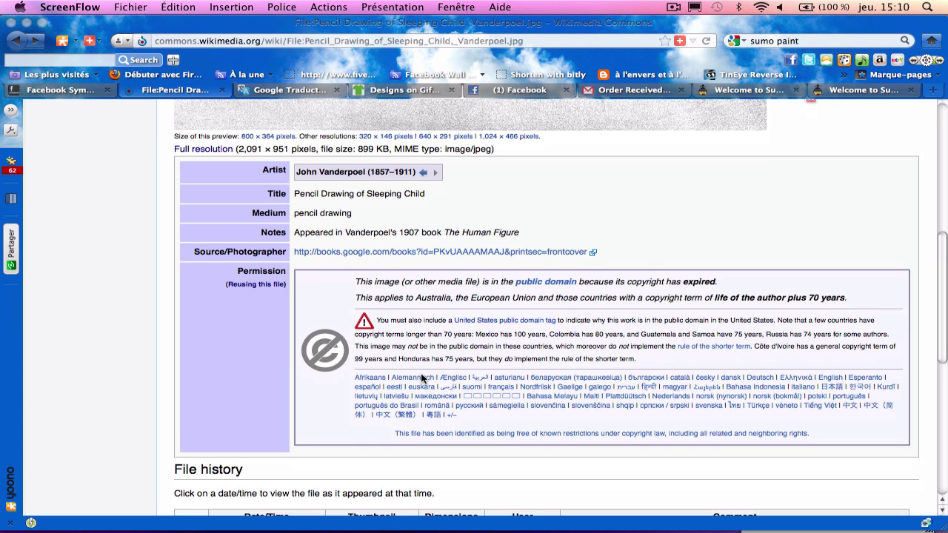
scroll(421, 378, up, 2)
scroll(421, 378, up, 8)
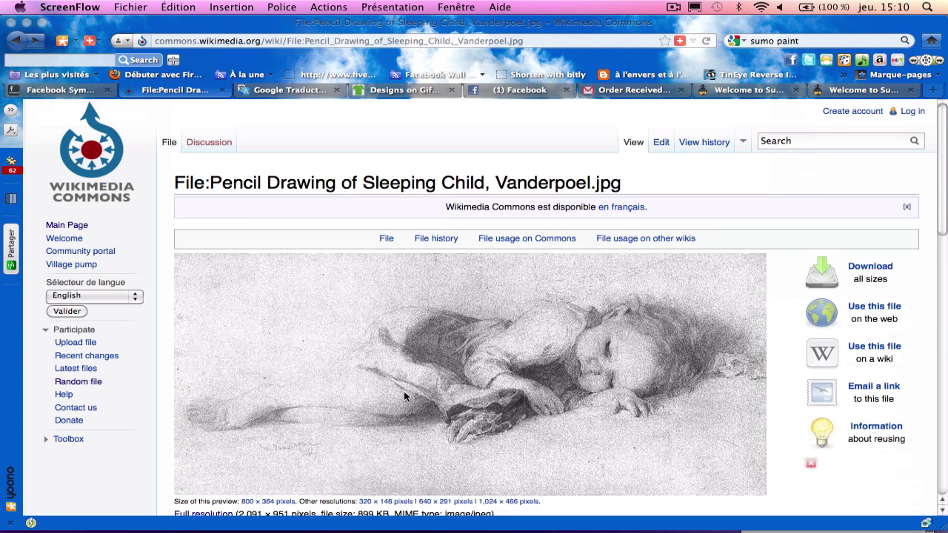
scroll(404, 393, down, 3)
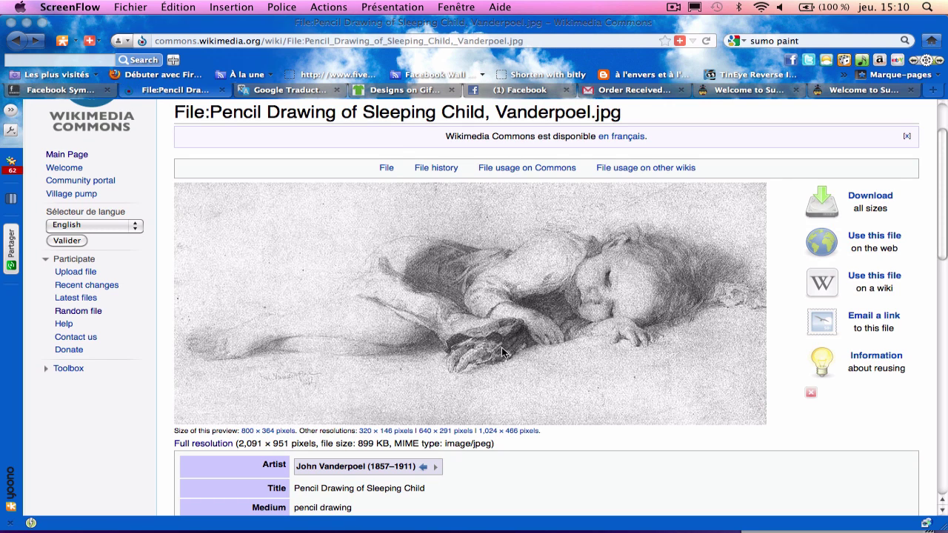
click(501, 320)
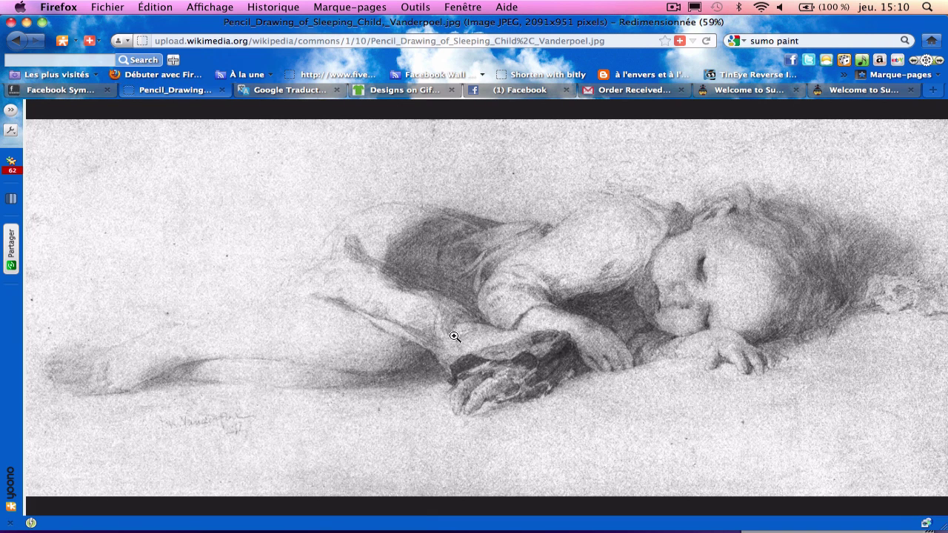
Save the full-size drawing with 'Enregistrer l'image sous…' and return to the Sumo.fm tab
right_click(454, 336)
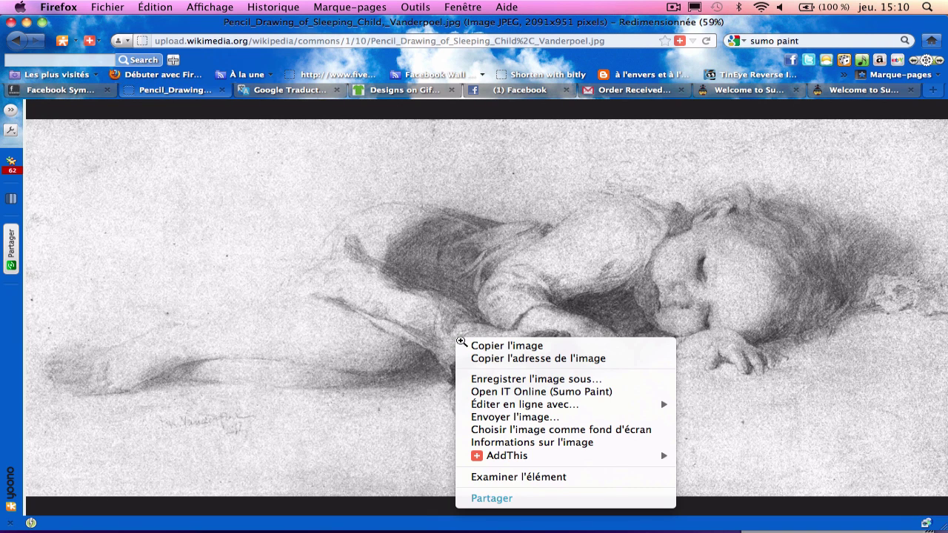
click(494, 380)
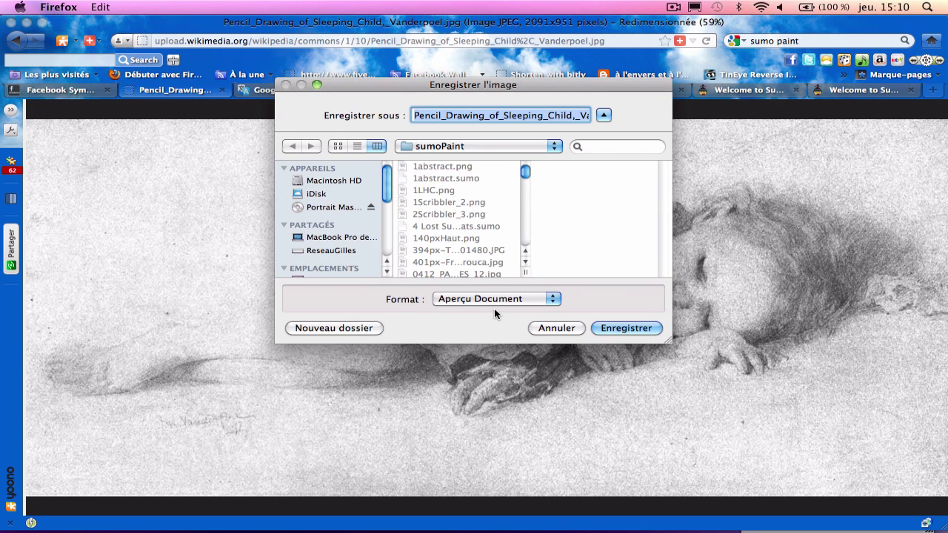
key(Return)
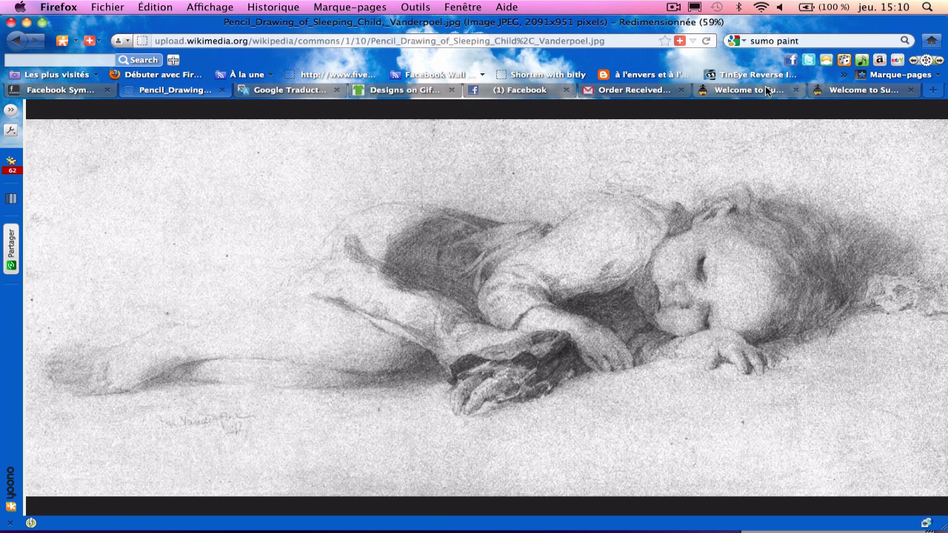
click(765, 87)
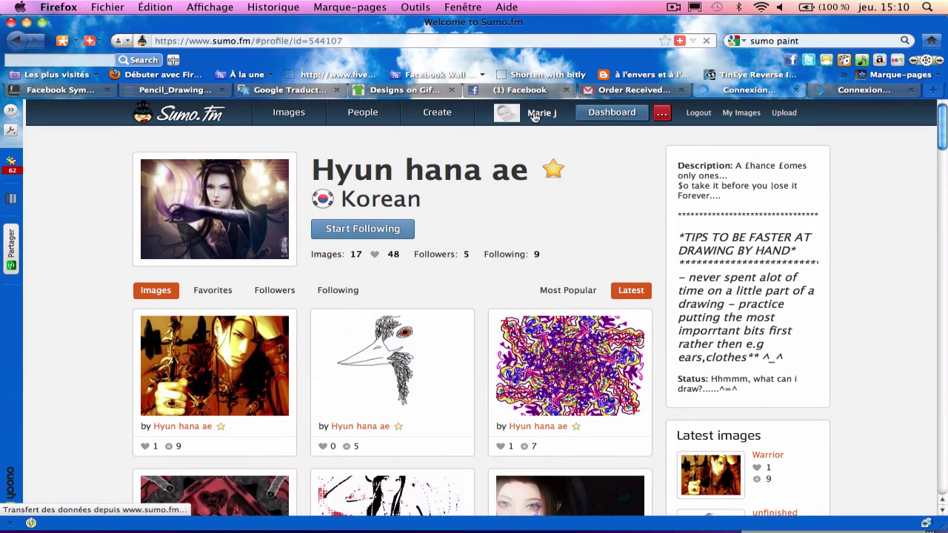
Close the wolf image and open Pencil_Drawing_of_Sleeping_Child,_Vanderpoel.jpg from the computer
click(434, 117)
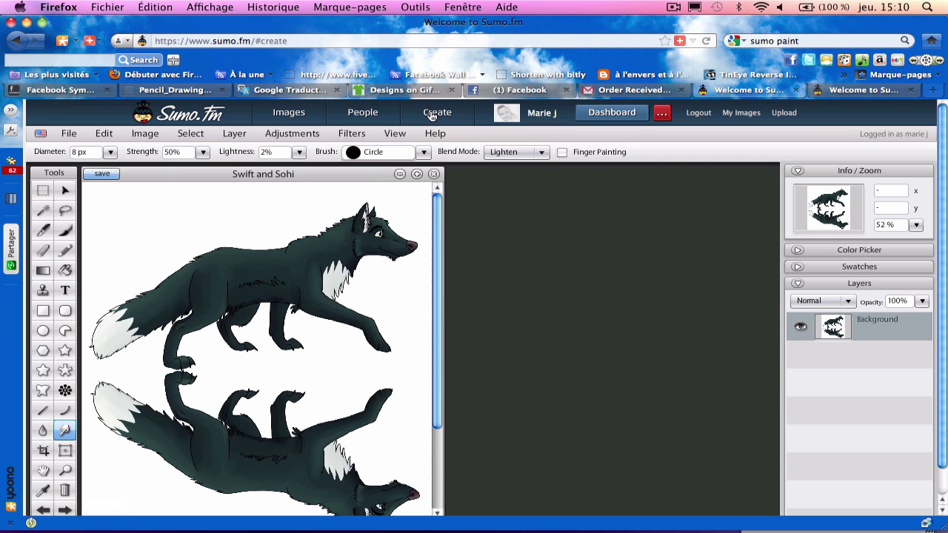
click(434, 175)
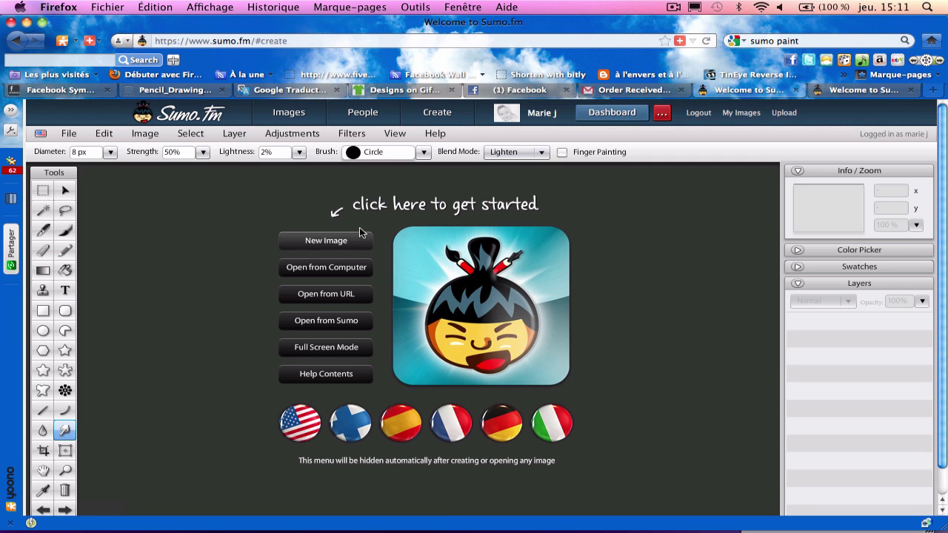
click(343, 274)
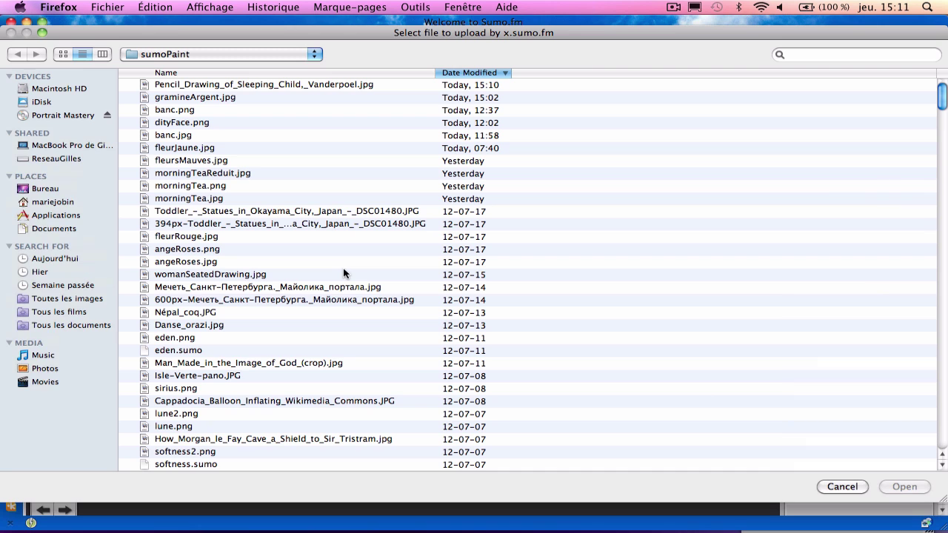
click(334, 84)
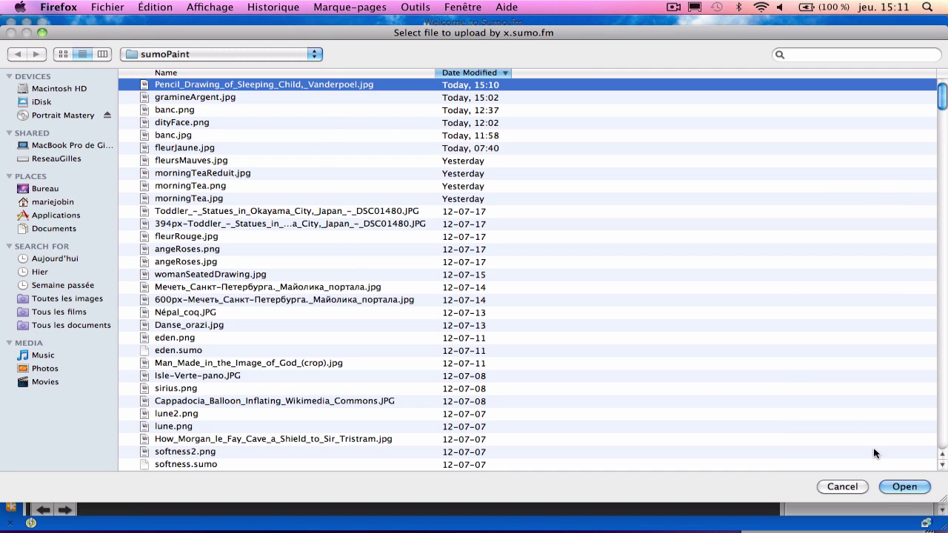
click(903, 486)
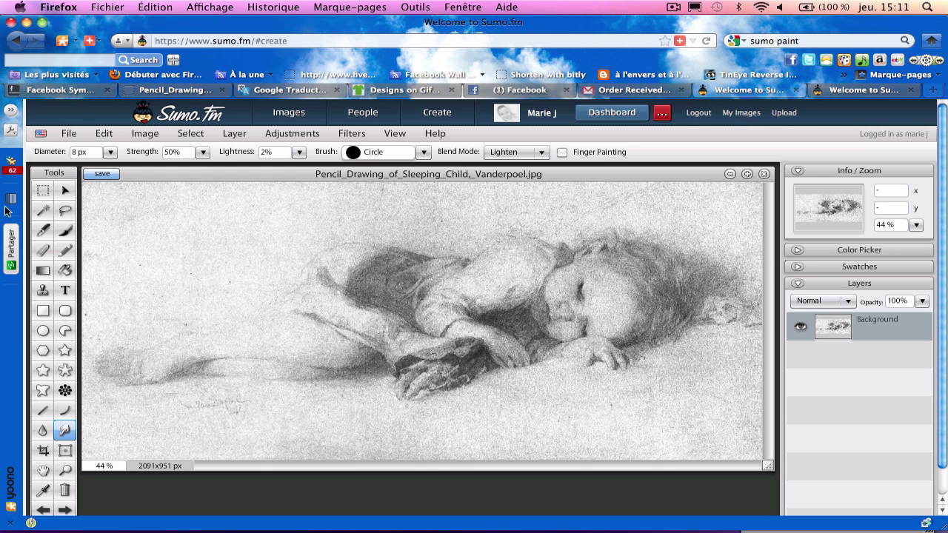
Import gramineArgent.jpg from the computer as a new layer via File > Import to Layer
click(68, 134)
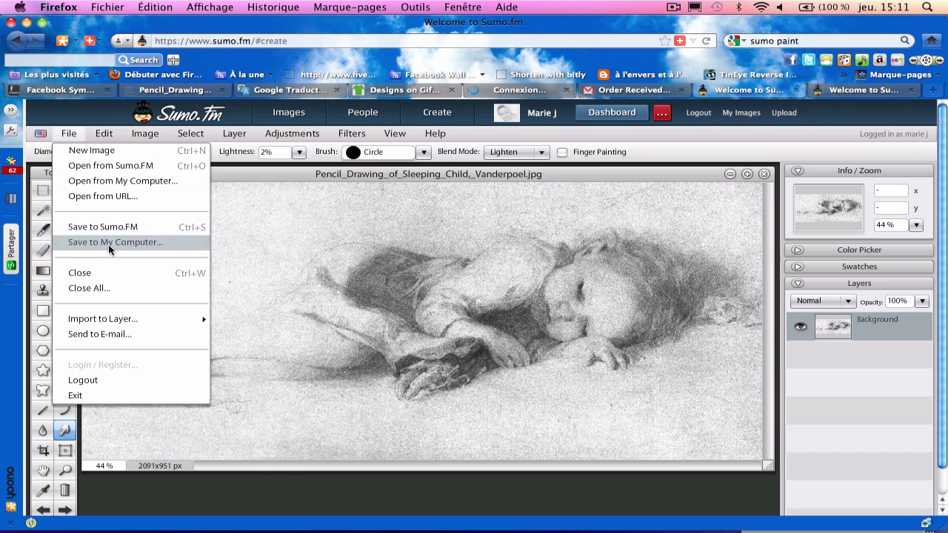
mouse_move(106, 319)
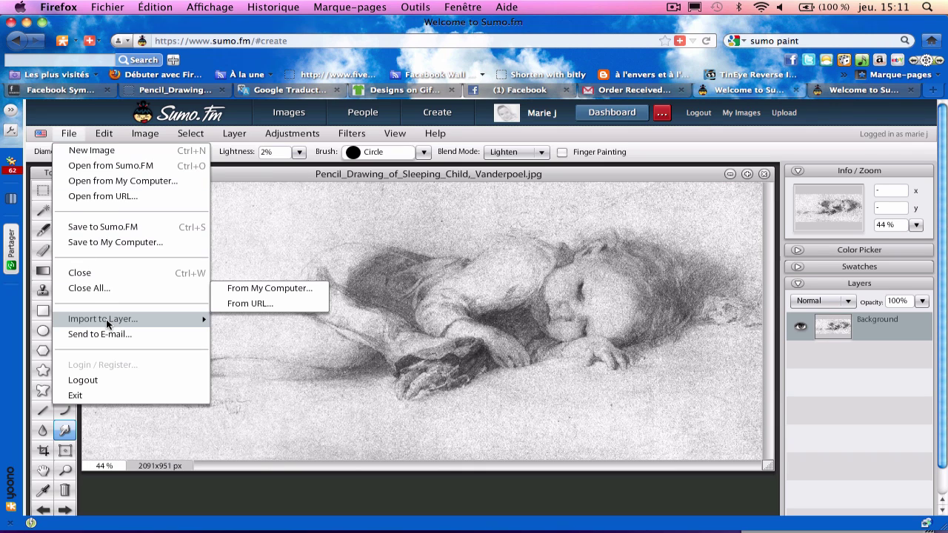
click(241, 289)
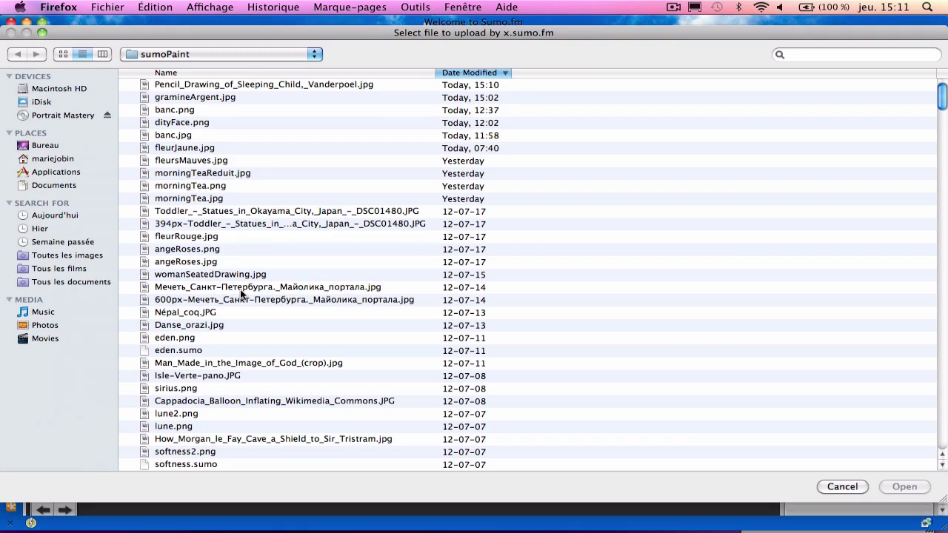
double_click(219, 103)
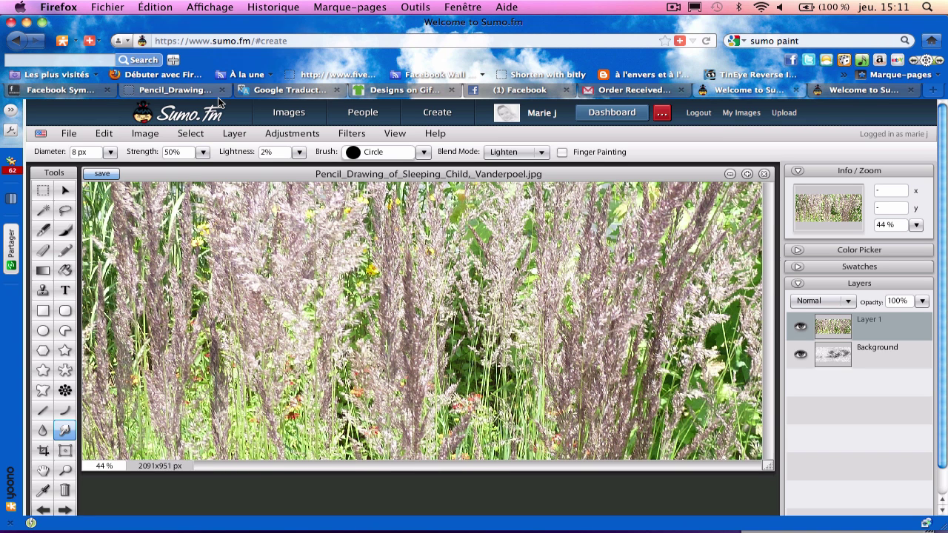
Set Layer 1 to Multiply and drag the grass photo up and right over the child
key(v)
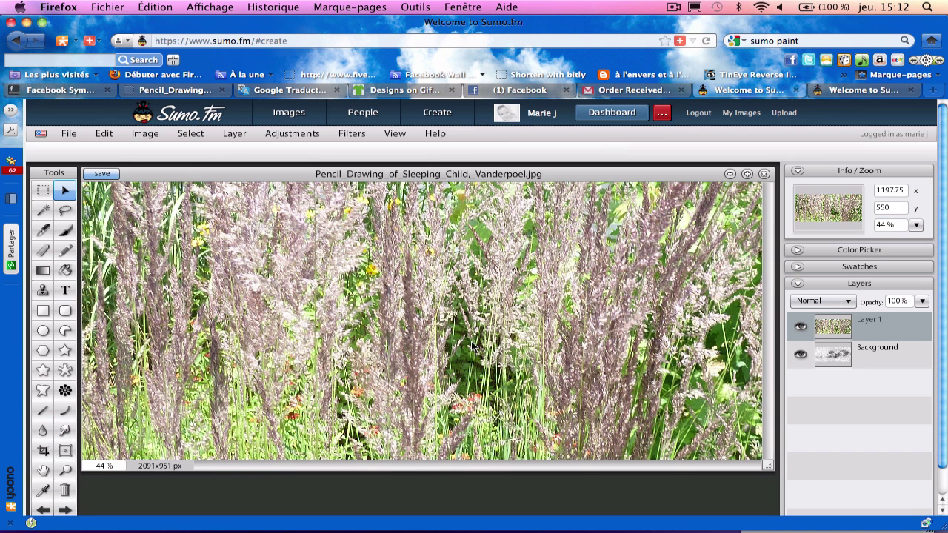
click(848, 302)
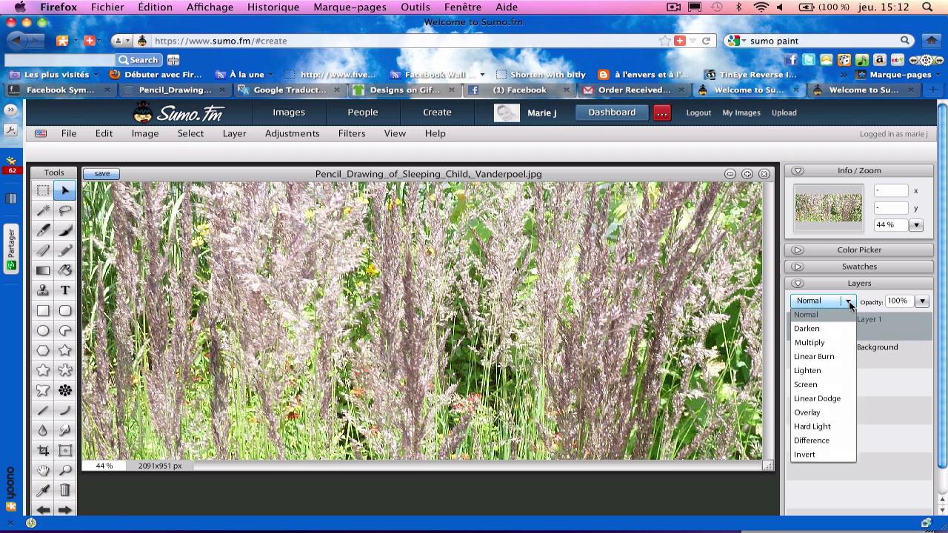
click(809, 344)
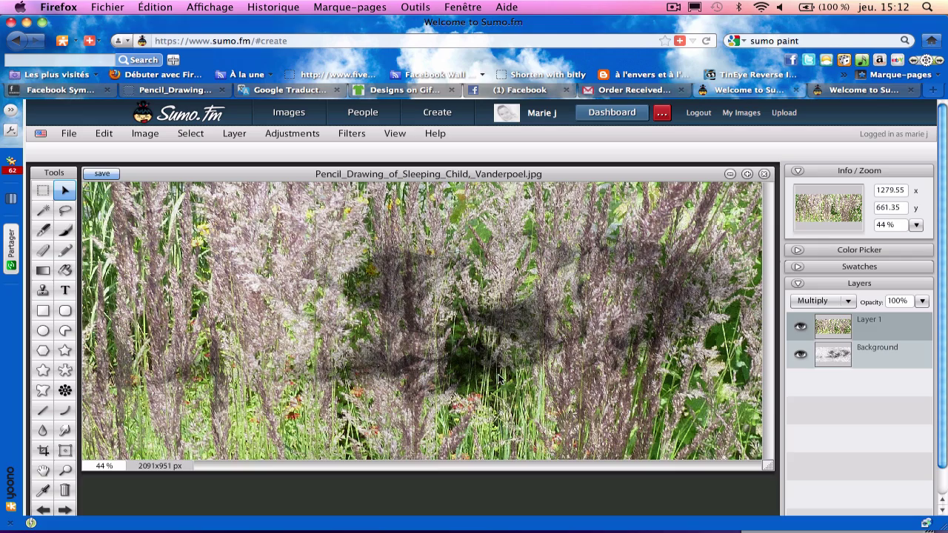
mouse_move(500, 377)
mouse_down()
mouse_move(517, 362)
mouse_move(496, 351)
mouse_move(352, 338)
mouse_move(380, 424)
mouse_up()
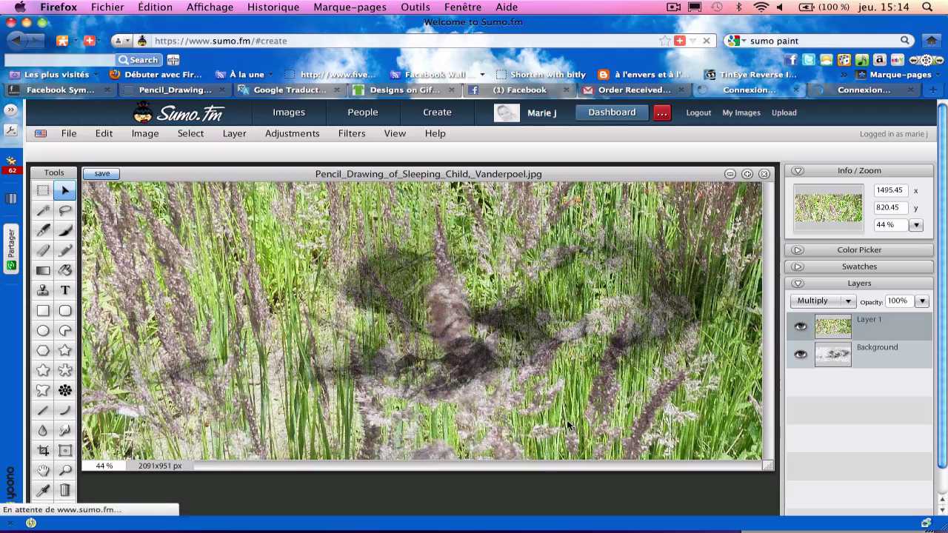
mouse_move(572, 436)
mouse_down()
mouse_move(584, 360)
mouse_move(565, 343)
mouse_move(571, 320)
mouse_move(569, 437)
mouse_move(583, 371)
mouse_move(581, 348)
mouse_move(565, 343)
mouse_move(570, 322)
mouse_move(544, 399)
mouse_move(523, 428)
mouse_move(526, 441)
mouse_move(517, 443)
mouse_move(533, 416)
mouse_move(510, 410)
mouse_move(535, 406)
mouse_move(507, 435)
mouse_move(698, 371)
mouse_up()
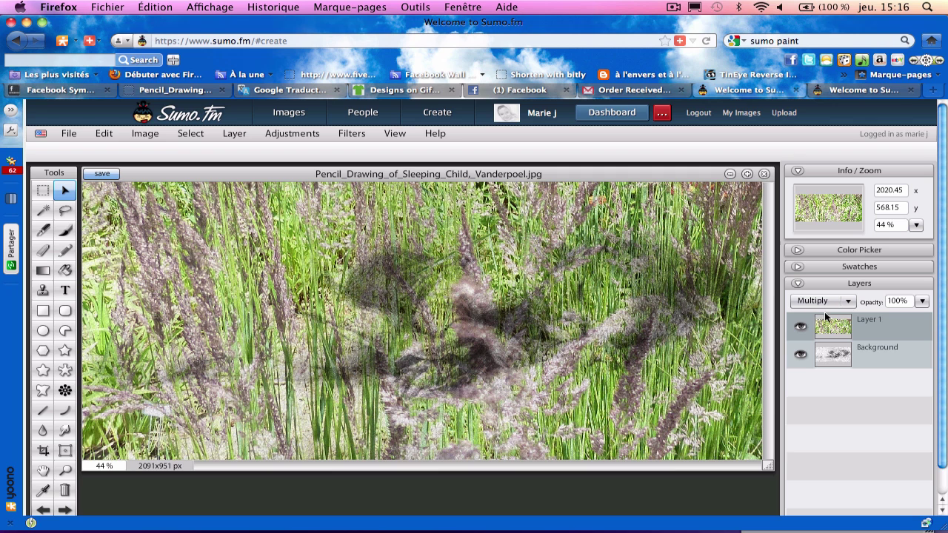
click(849, 304)
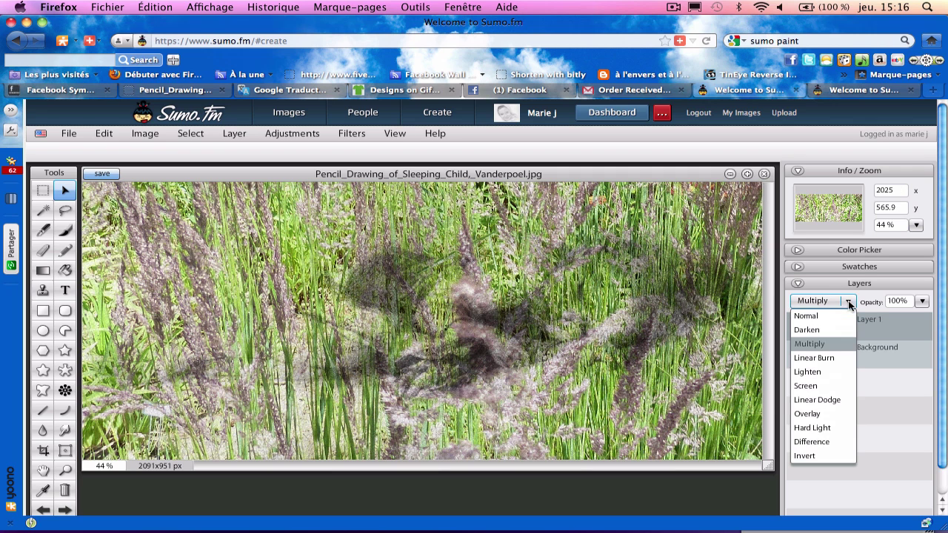
click(822, 317)
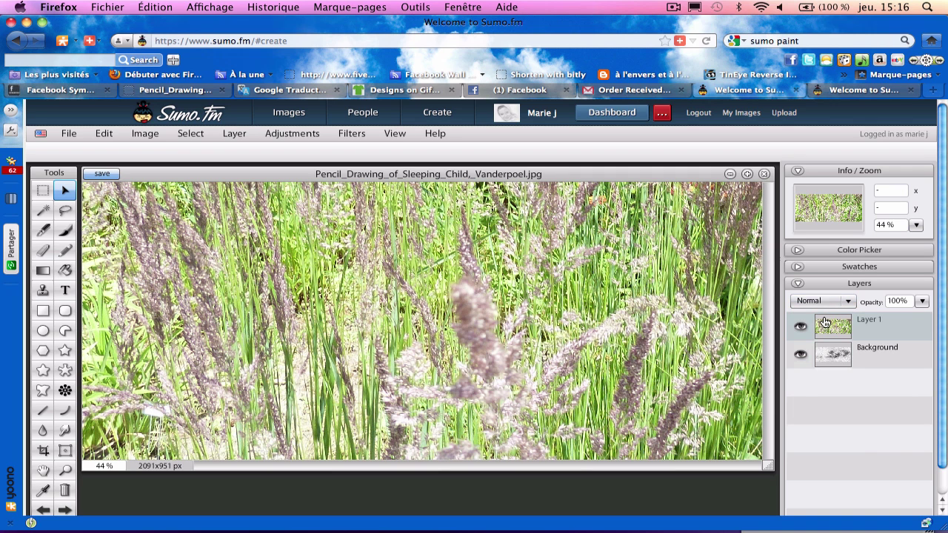
click(824, 322)
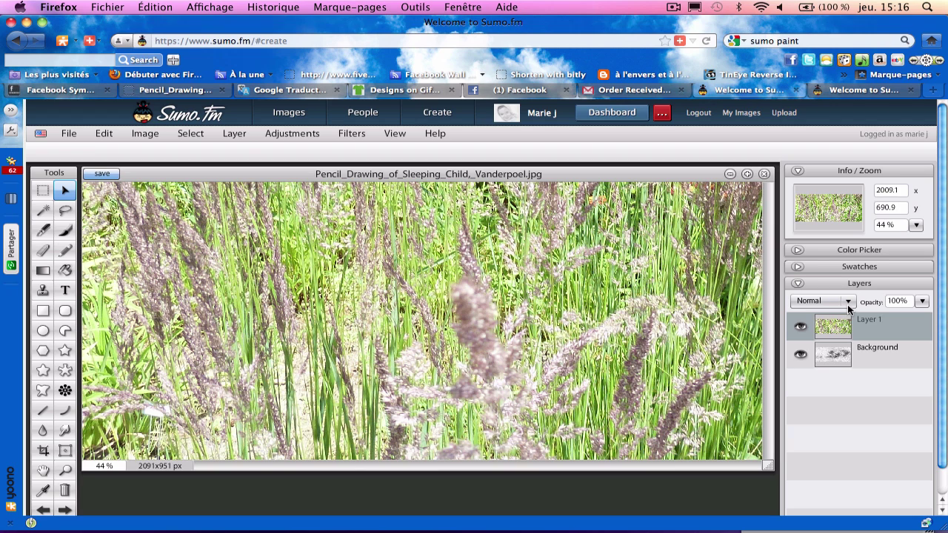
click(848, 303)
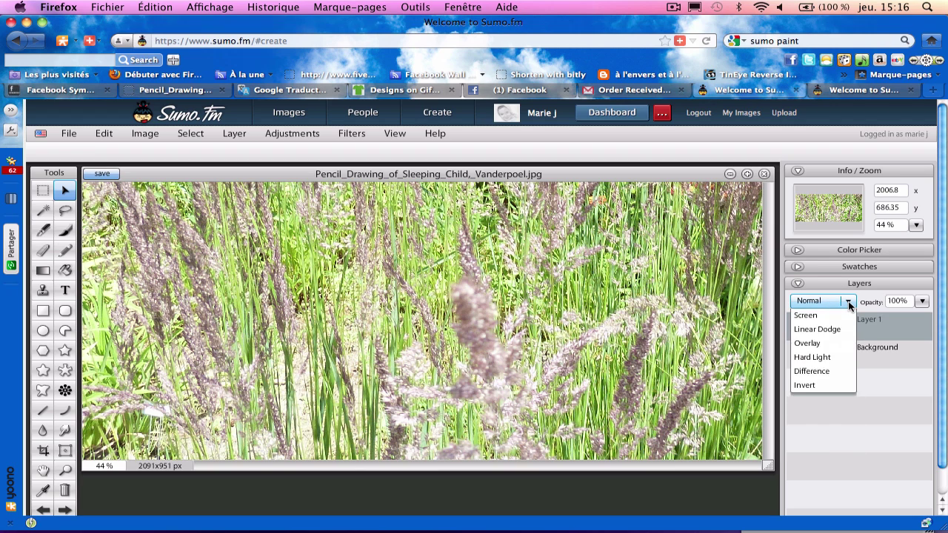
click(831, 330)
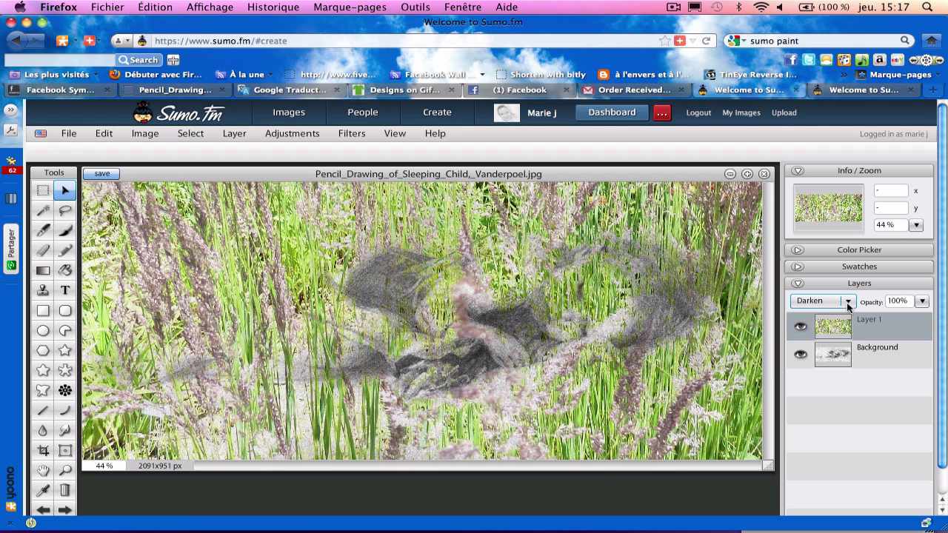
click(847, 301)
click(832, 316)
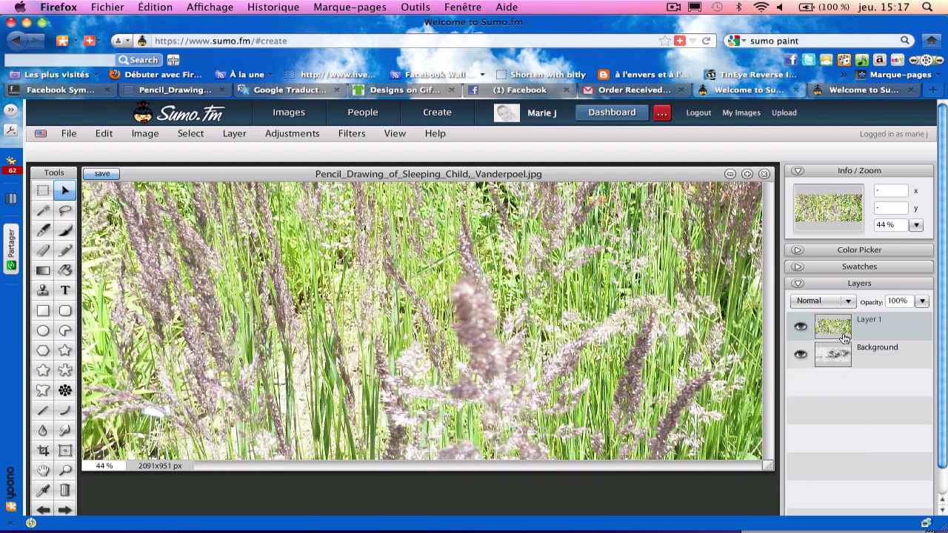
Move the Background drawing layer above Layer 1
click(840, 360)
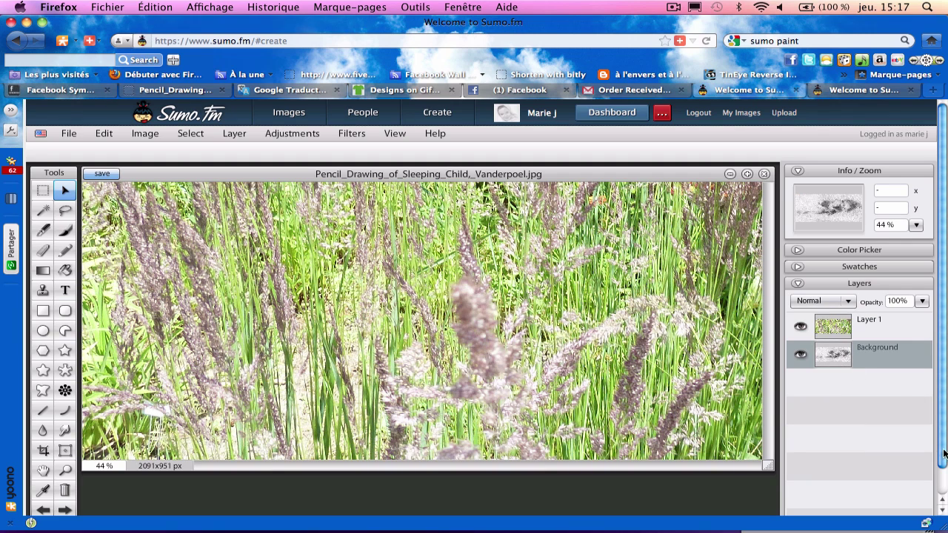
scroll(896, 429, down, 2)
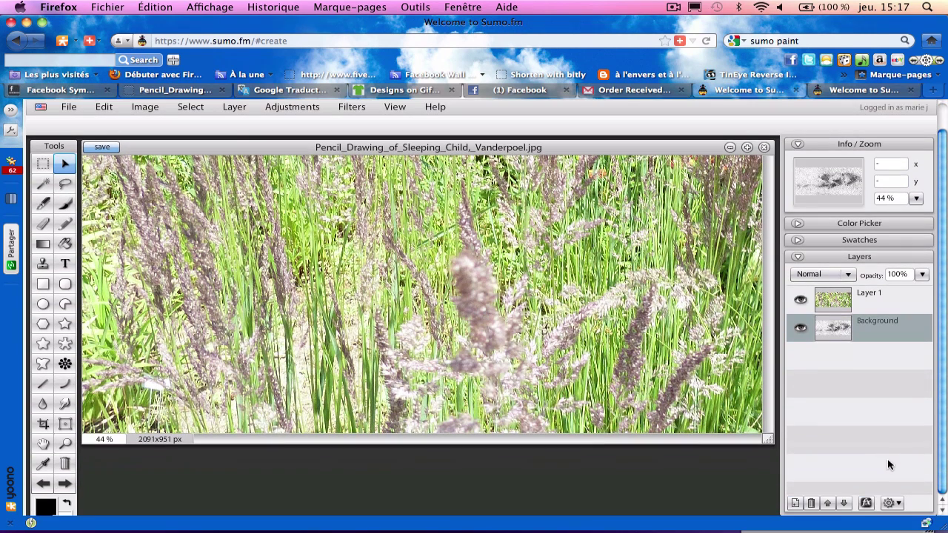
click(828, 503)
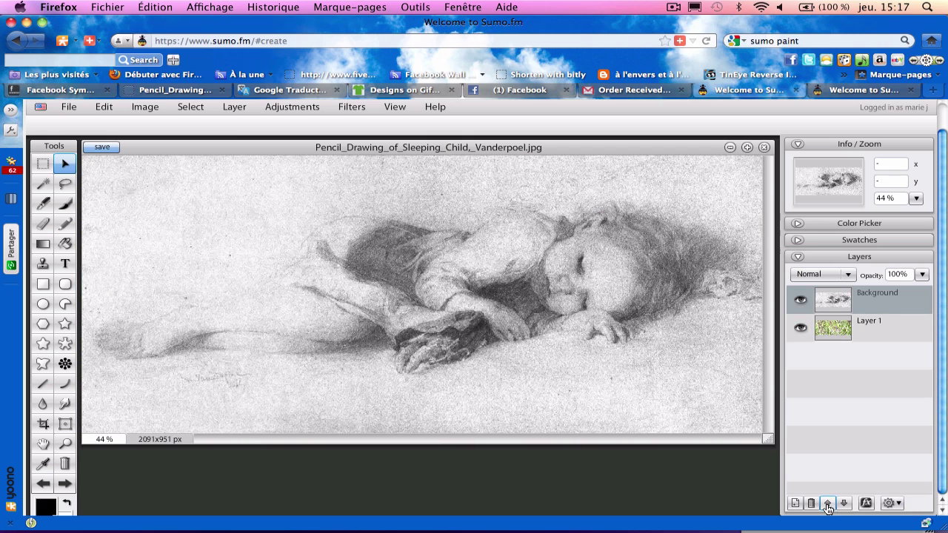
Try Darken, Multiply and Linear Burn blend modes on the drawing layer
click(847, 275)
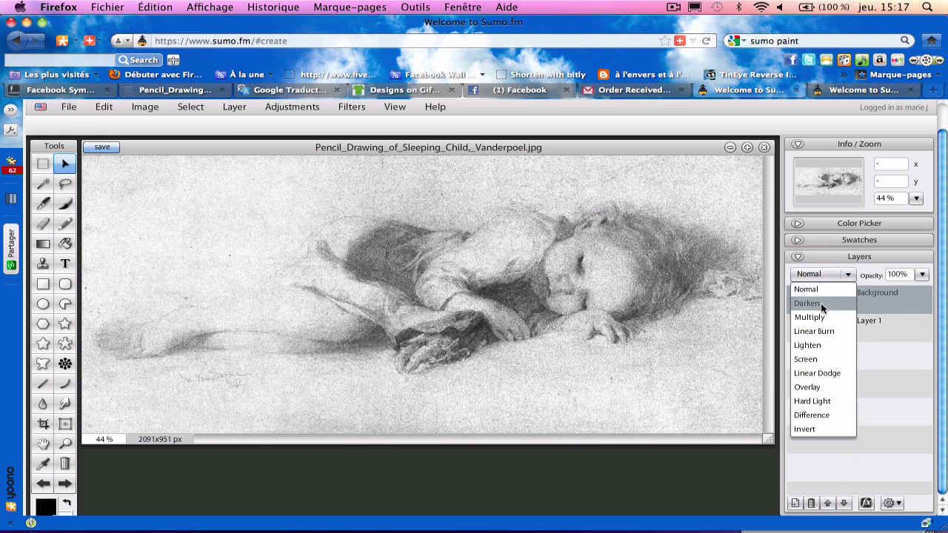
click(818, 299)
click(846, 274)
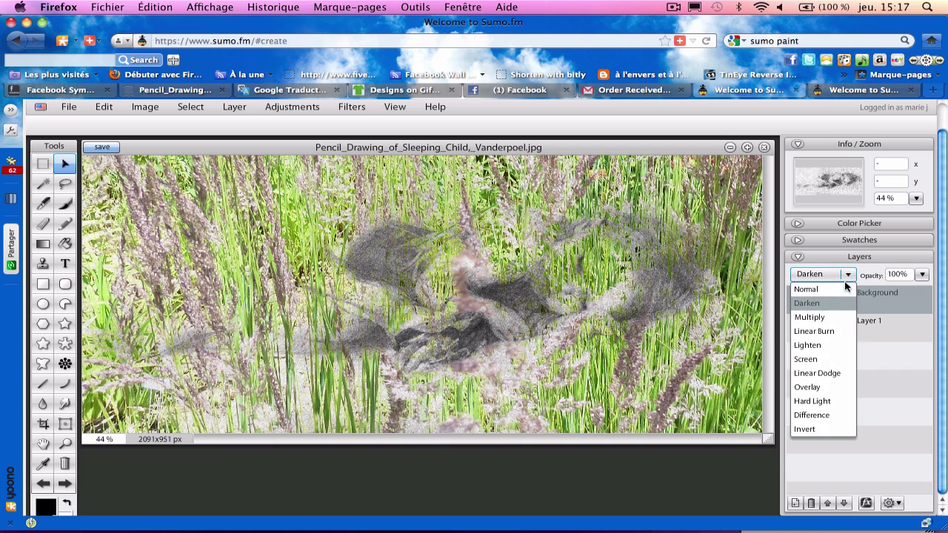
click(826, 317)
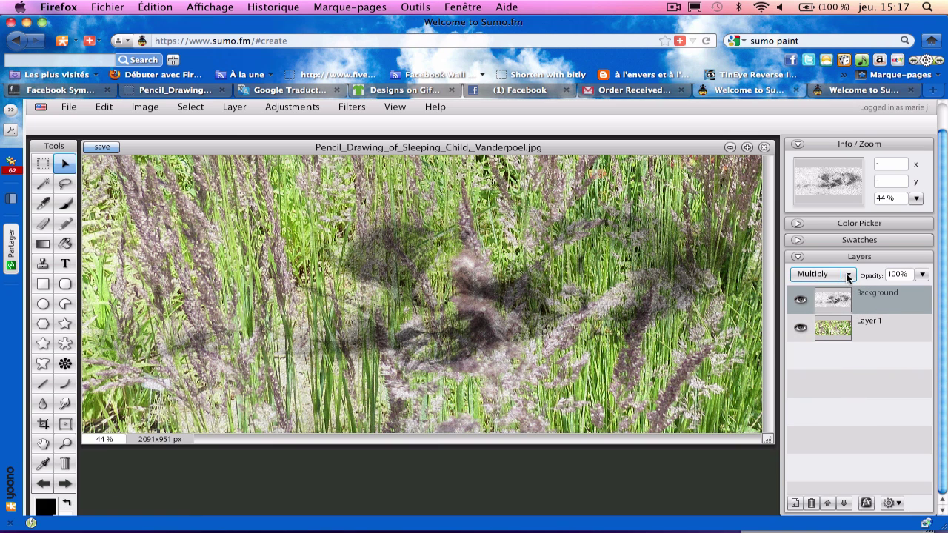
click(847, 275)
click(823, 330)
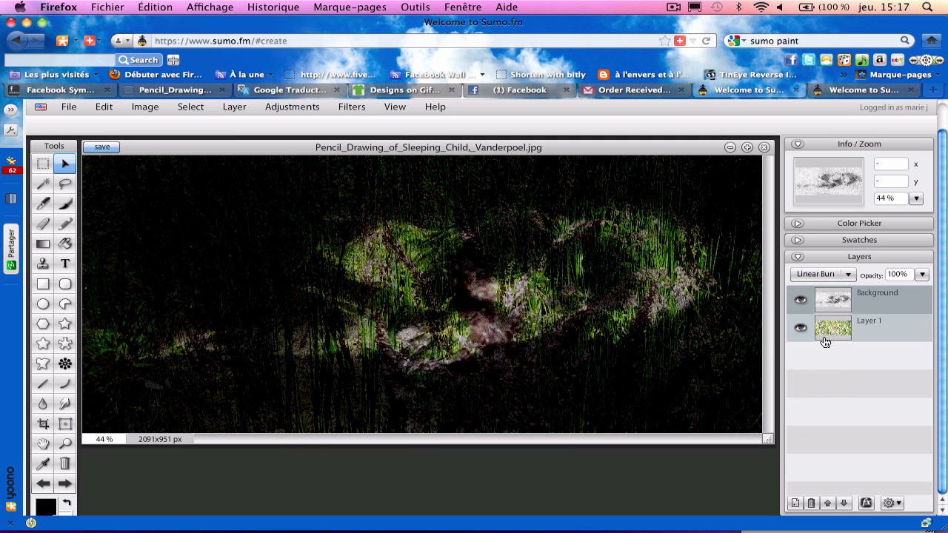
click(848, 278)
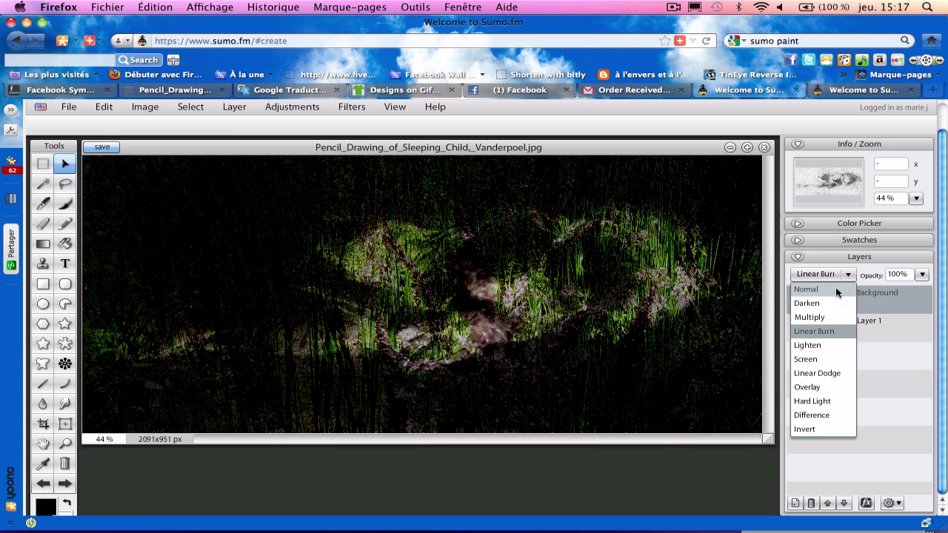
Reset the drawing layer to Normal blending and duplicate it
click(837, 290)
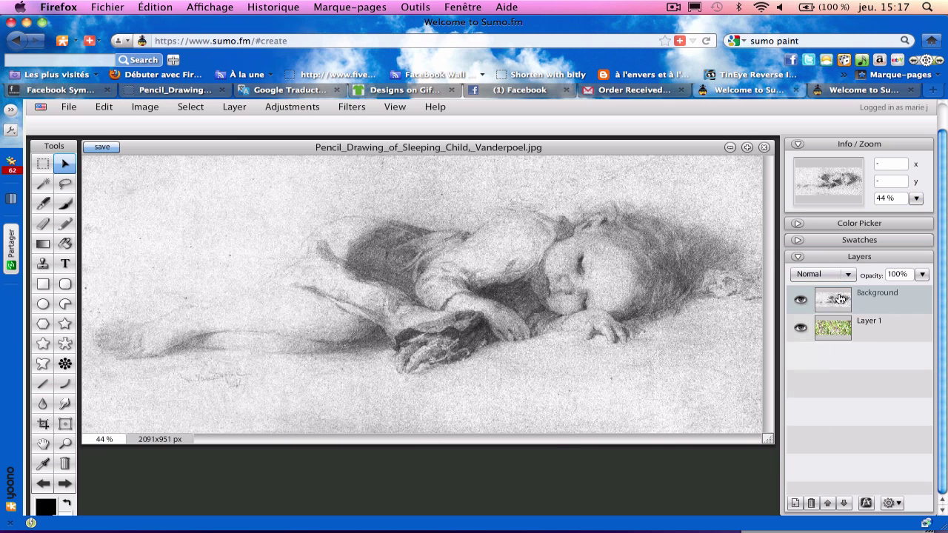
click(891, 504)
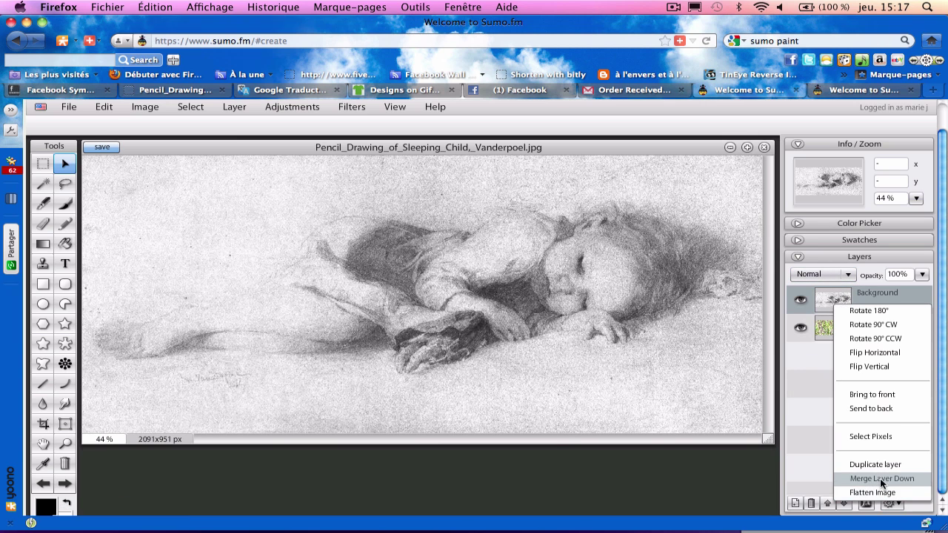
click(881, 467)
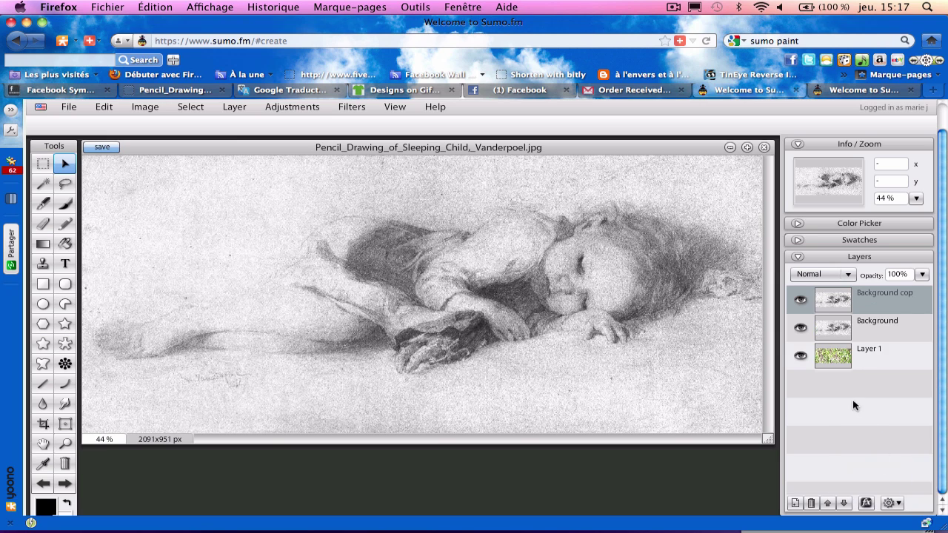
Move the original drawing below the grass layer and invert the copy with Adjustments > Negative
click(840, 331)
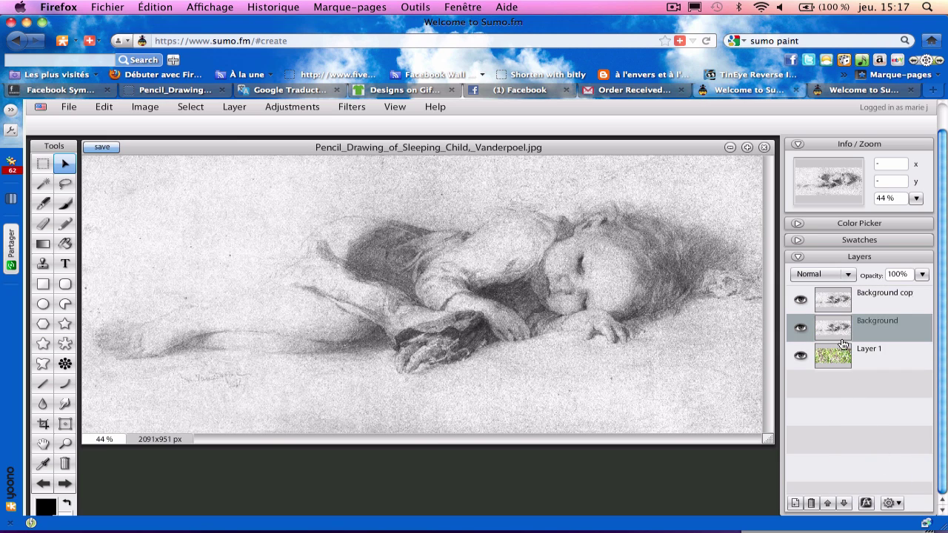
click(845, 503)
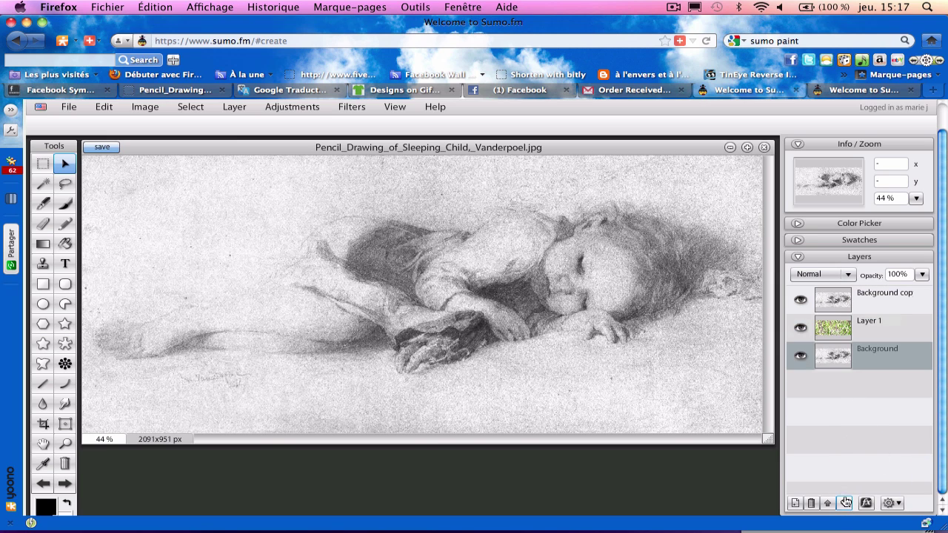
click(844, 302)
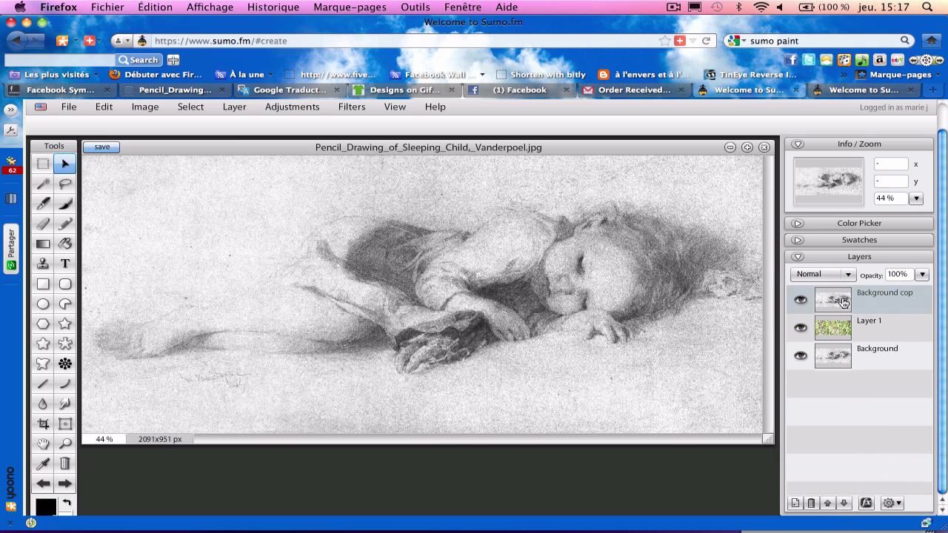
click(308, 106)
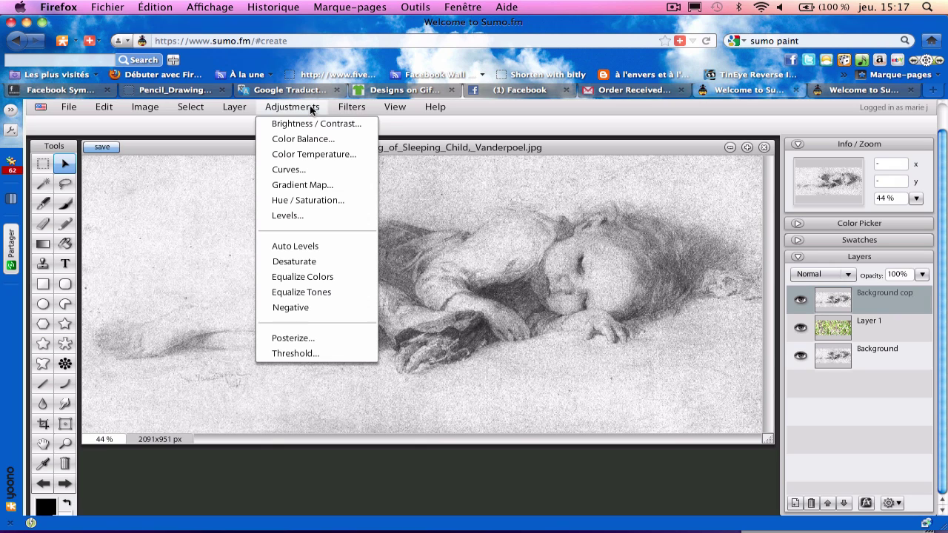
click(300, 310)
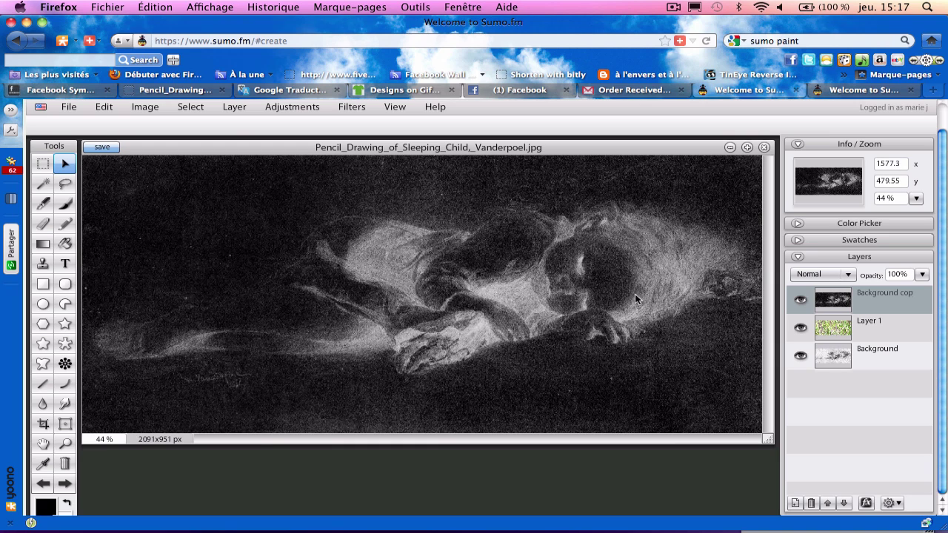
Try Linear Burn, Multiply and Lighten blend modes on the inverted copy
click(849, 272)
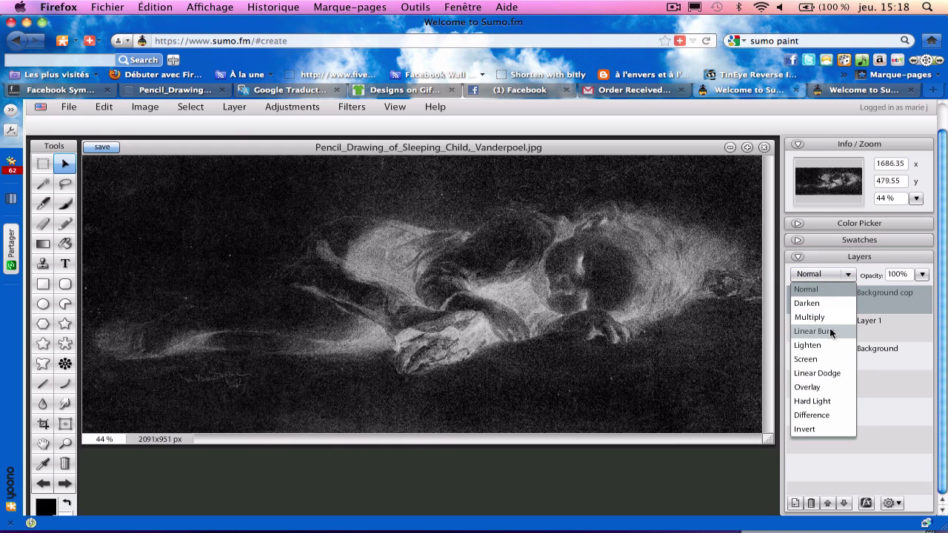
click(848, 327)
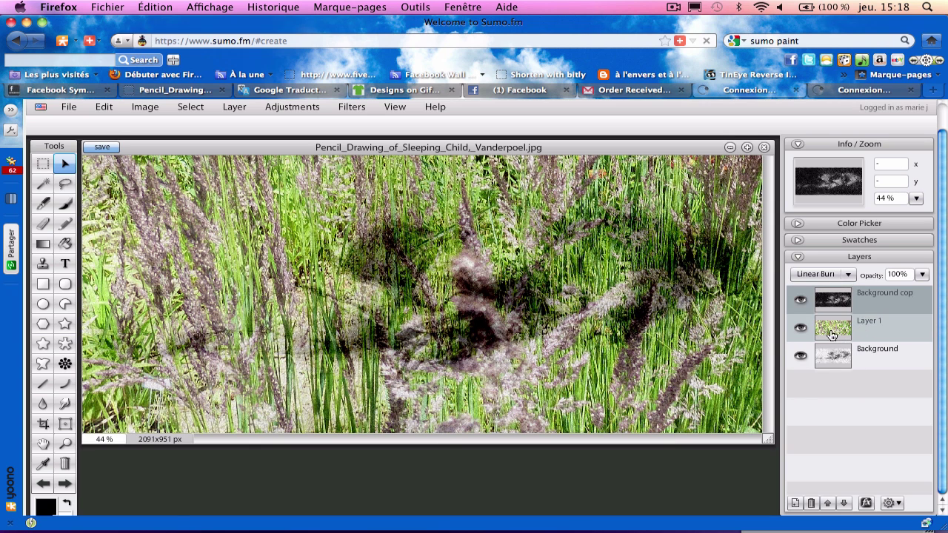
click(846, 276)
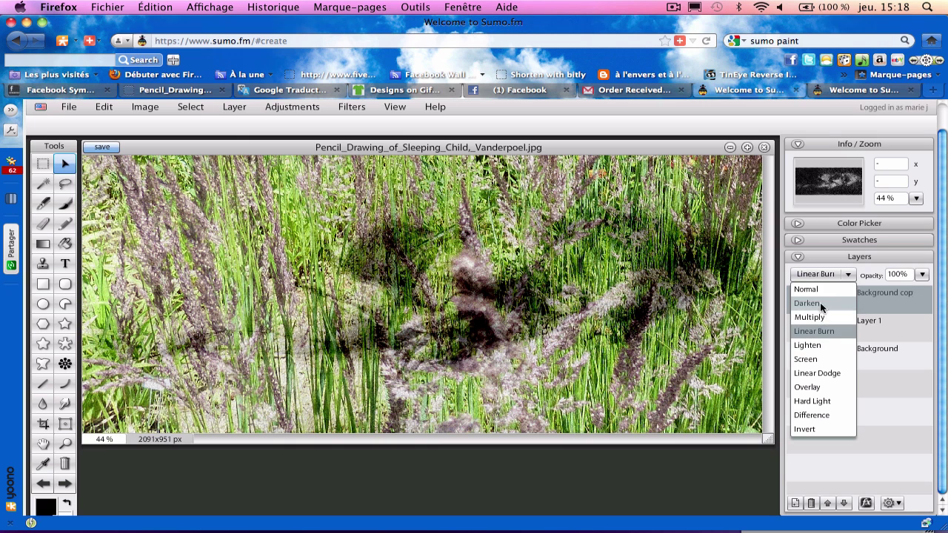
click(817, 317)
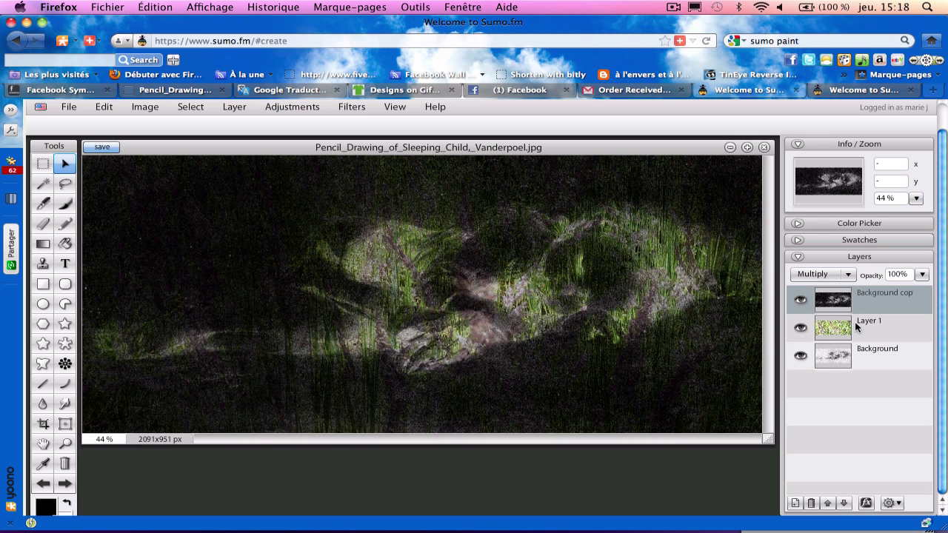
click(847, 277)
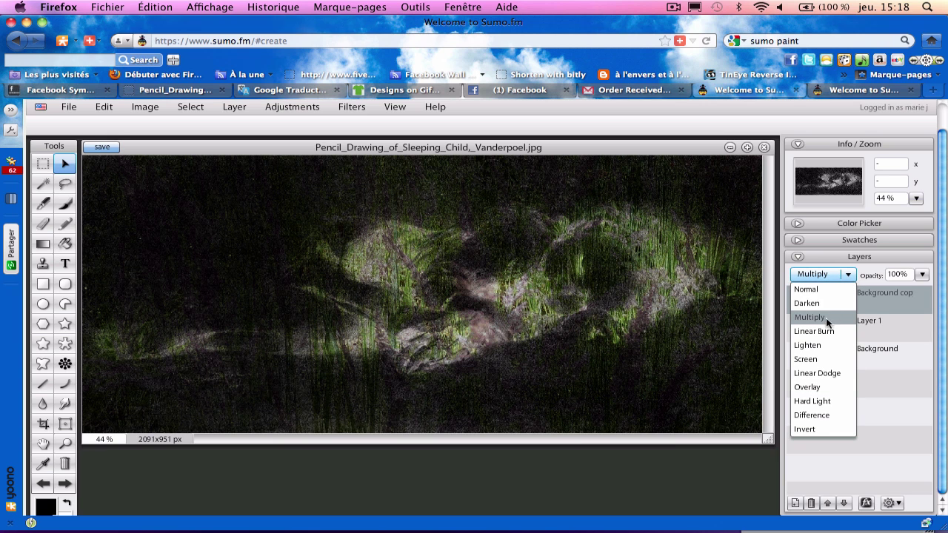
click(818, 344)
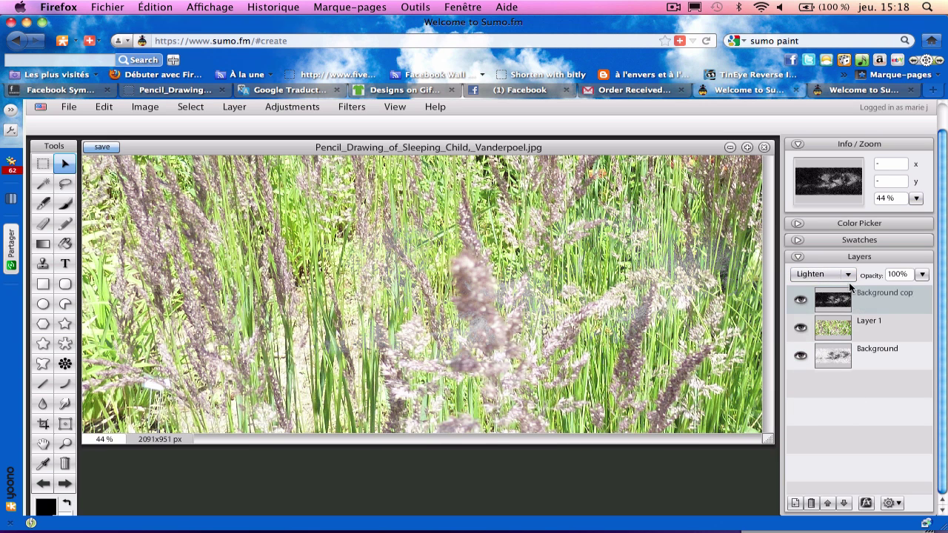
Try Screen, Linear Dodge and Overlay on the copy, settling on Hard Light
click(848, 279)
click(821, 356)
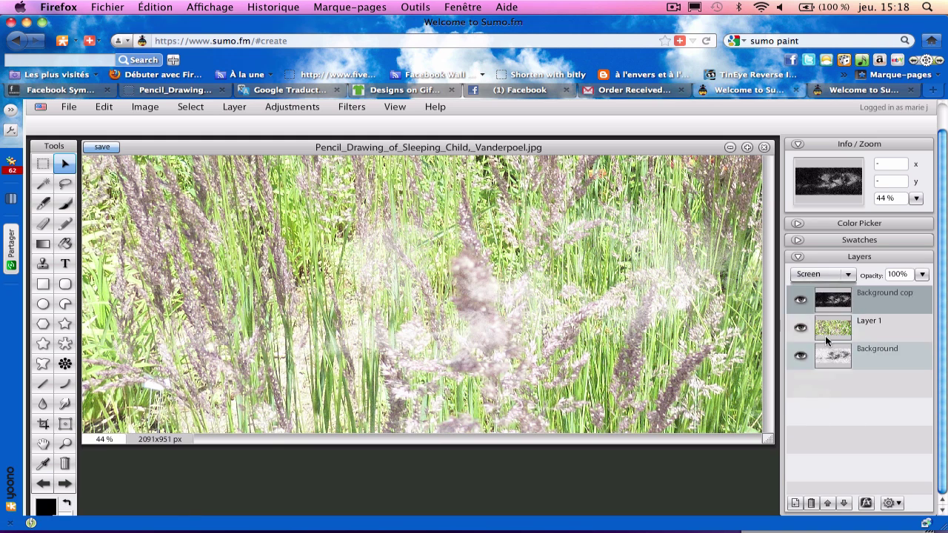
click(848, 276)
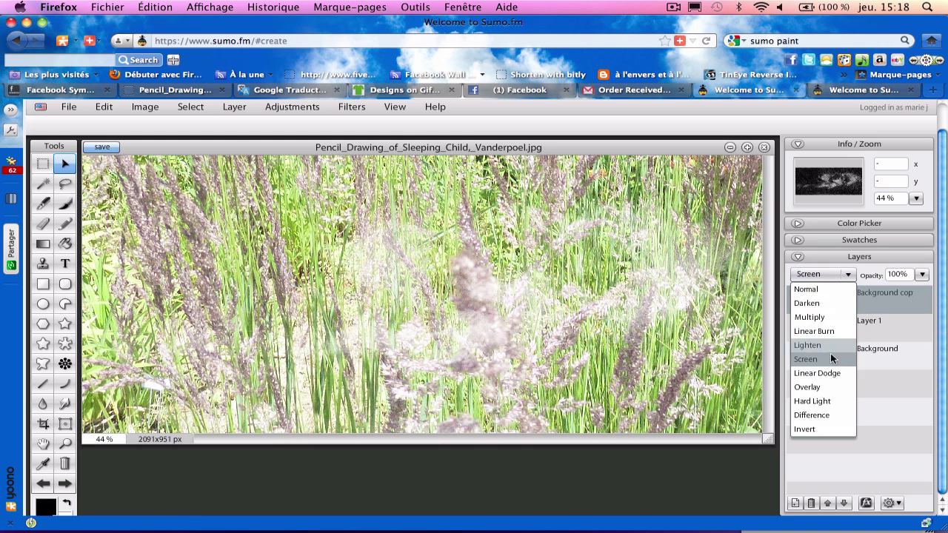
click(822, 375)
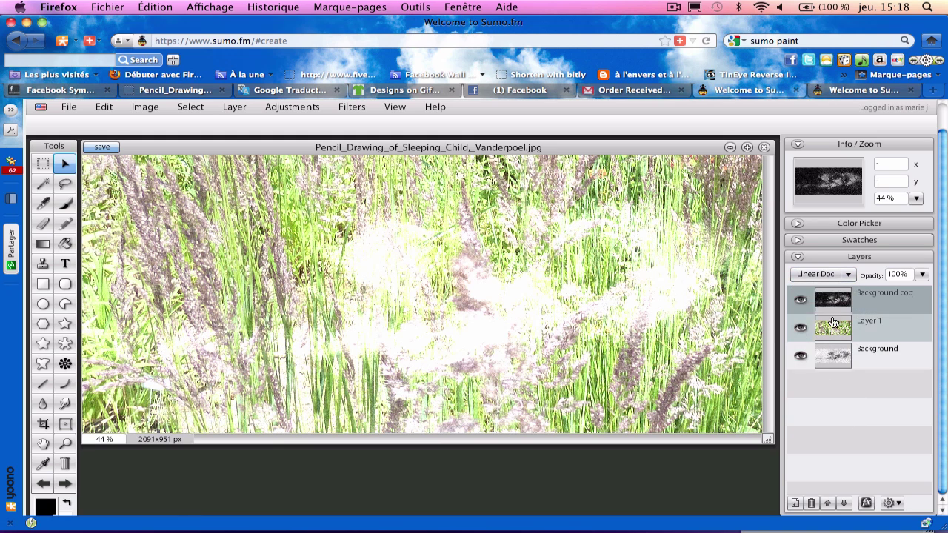
click(849, 275)
click(818, 386)
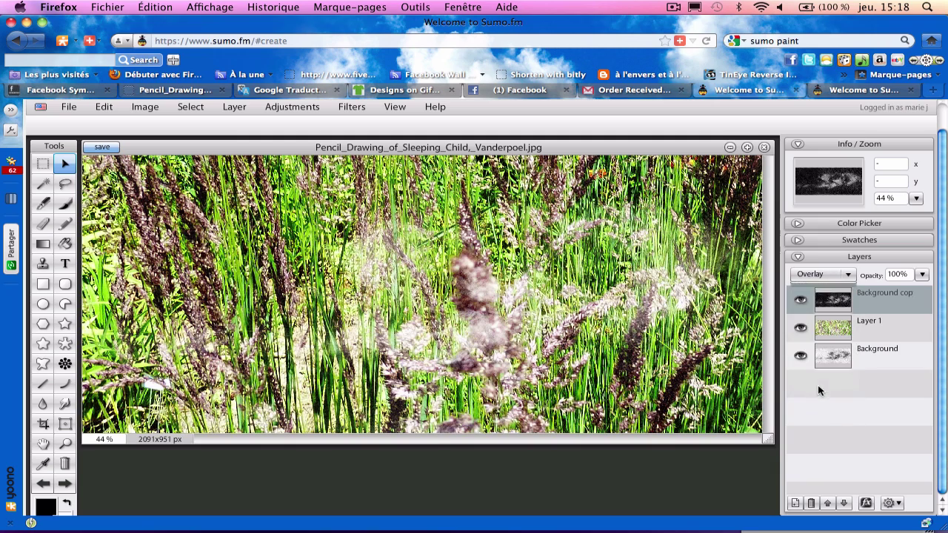
click(848, 276)
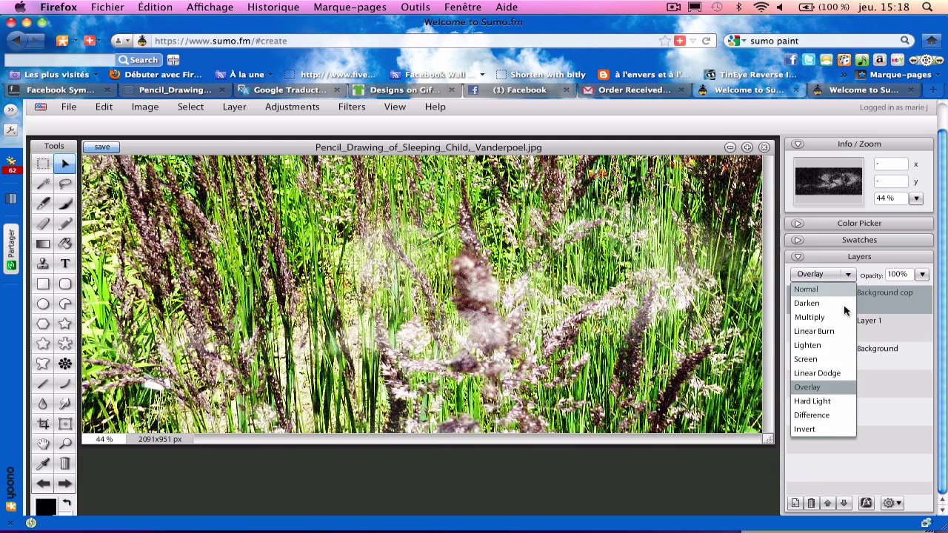
click(812, 400)
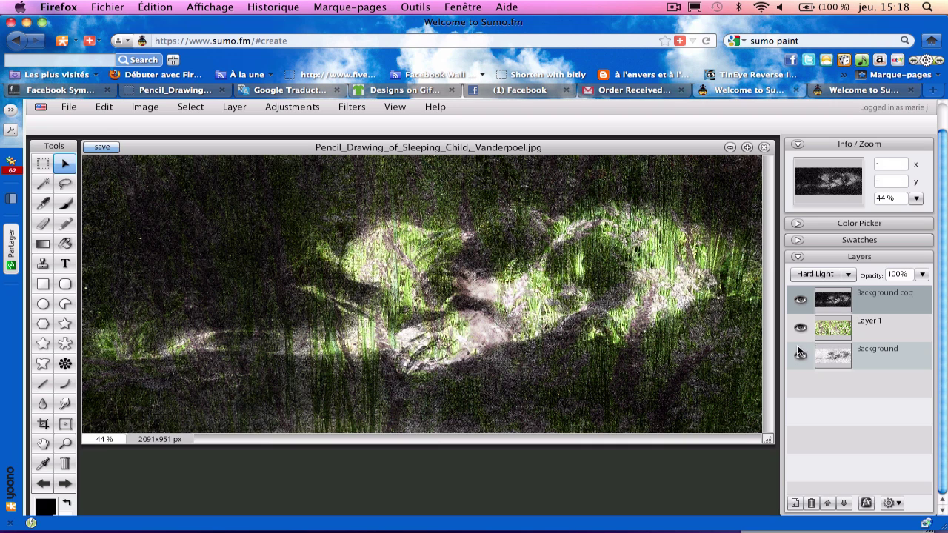
Move the Background drawing to the top and Background cop to the bottom of the stack
click(833, 362)
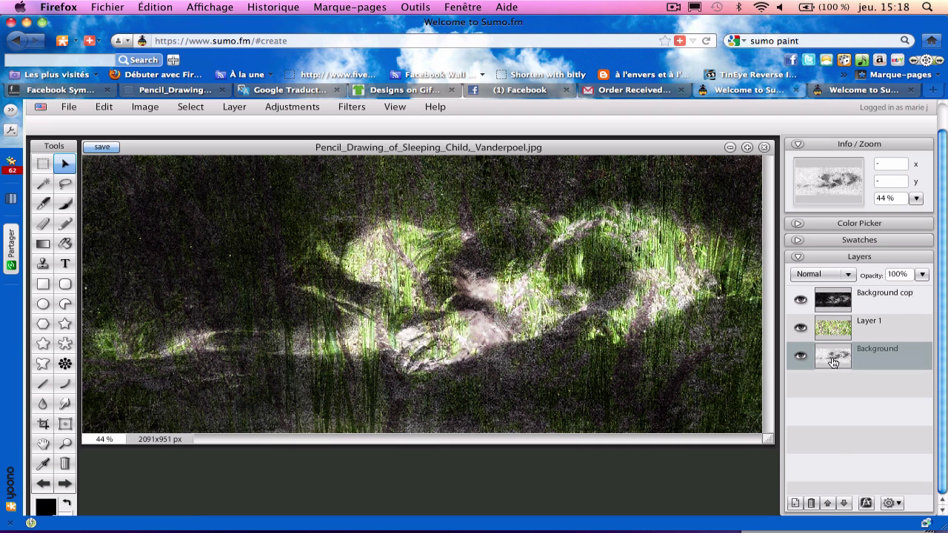
click(826, 502)
click(827, 503)
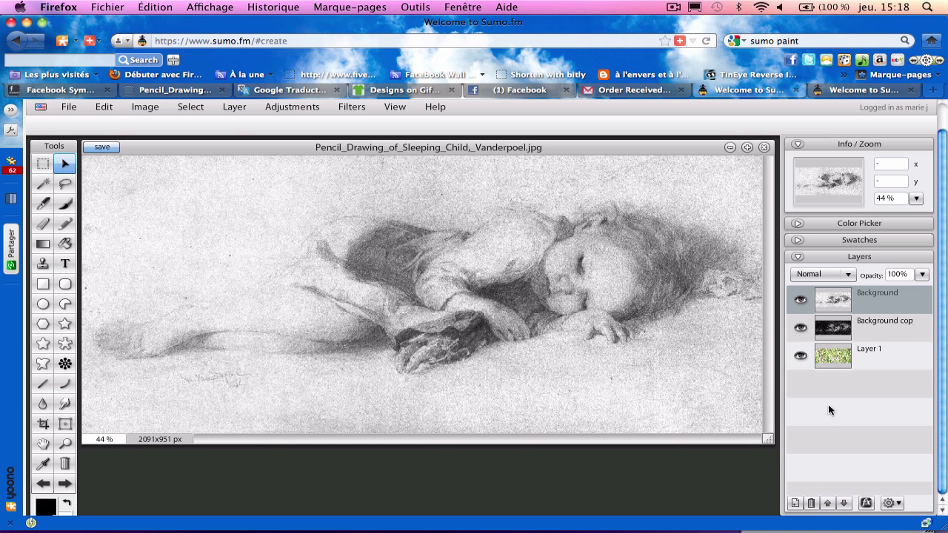
click(841, 329)
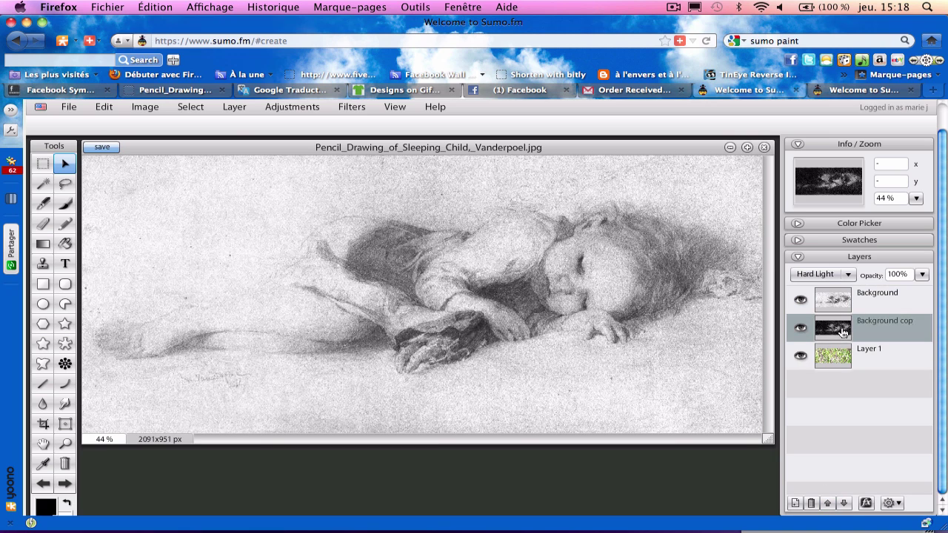
click(845, 504)
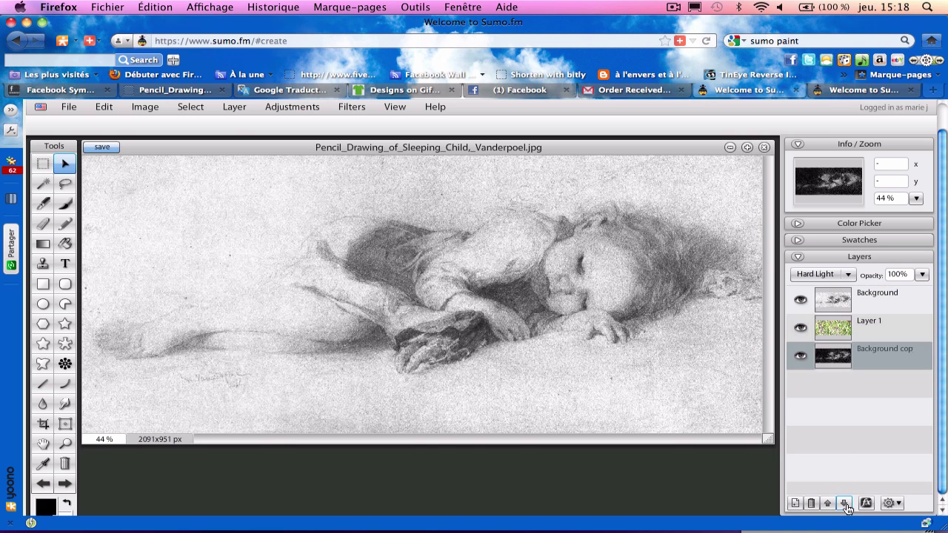
click(838, 300)
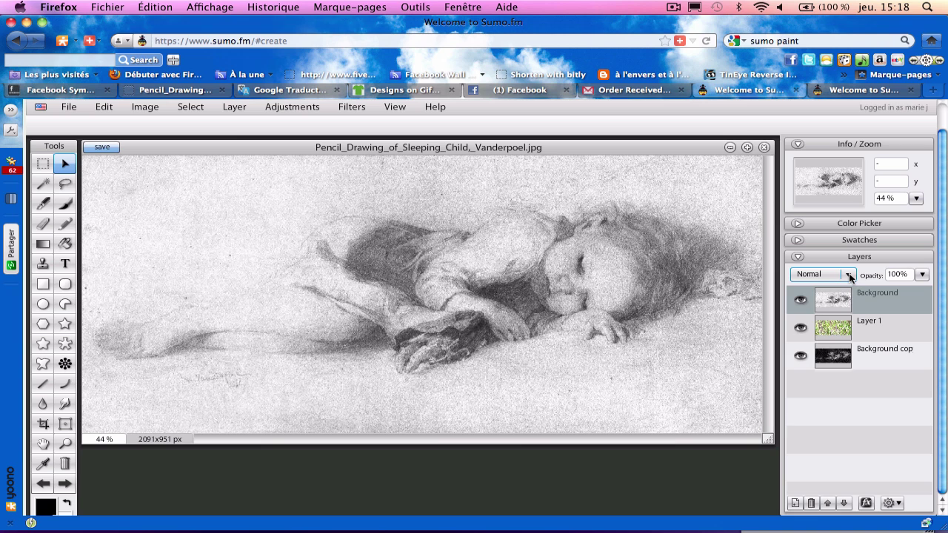
Try Hard Light, Difference and Invert on the drawing, keeping Hard Light
click(849, 275)
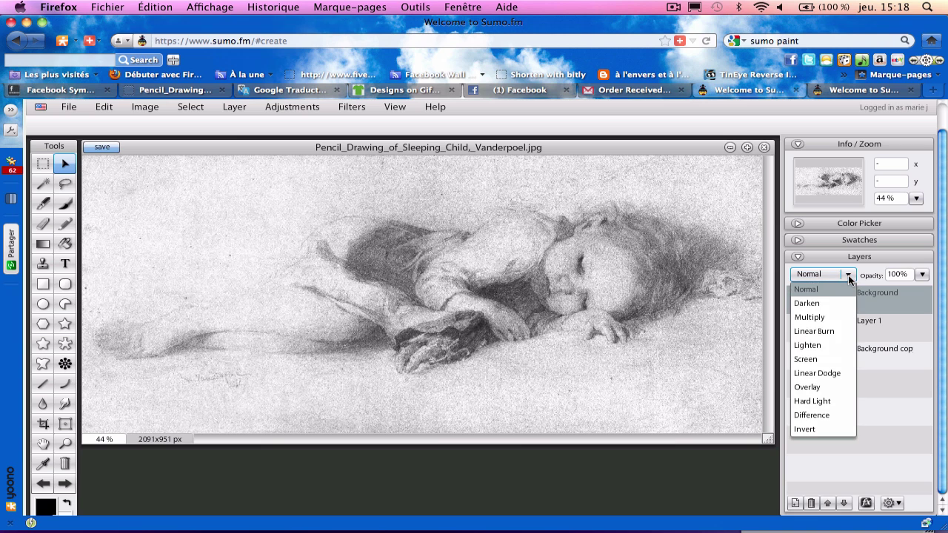
click(820, 402)
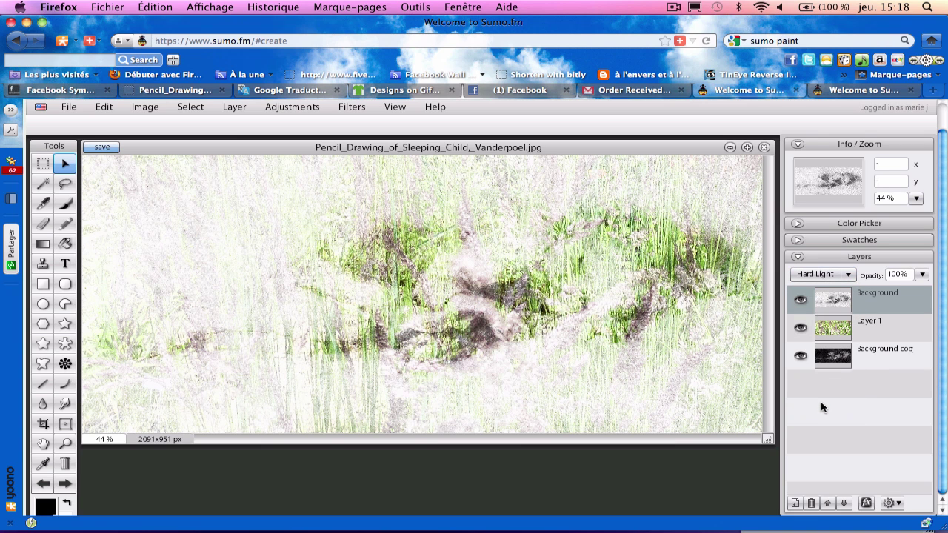
click(848, 275)
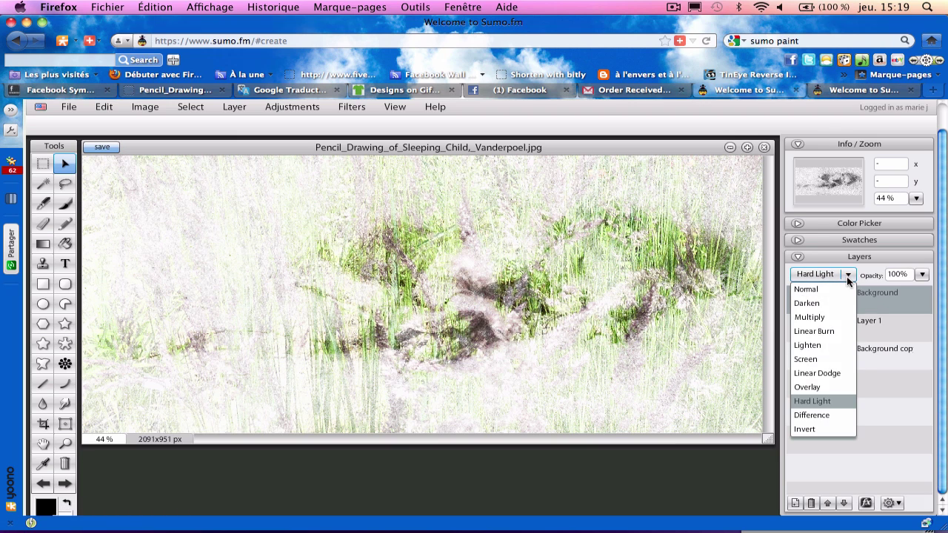
click(814, 404)
click(818, 405)
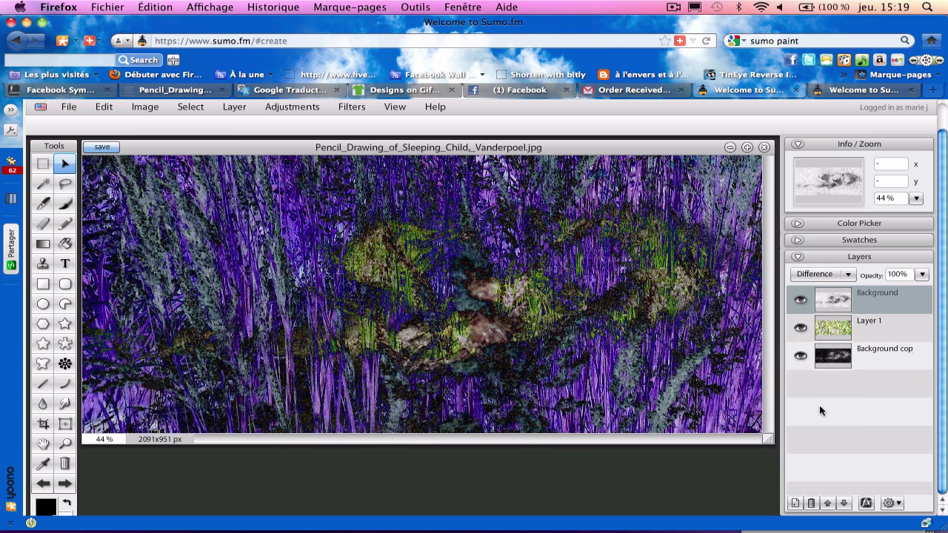
click(849, 276)
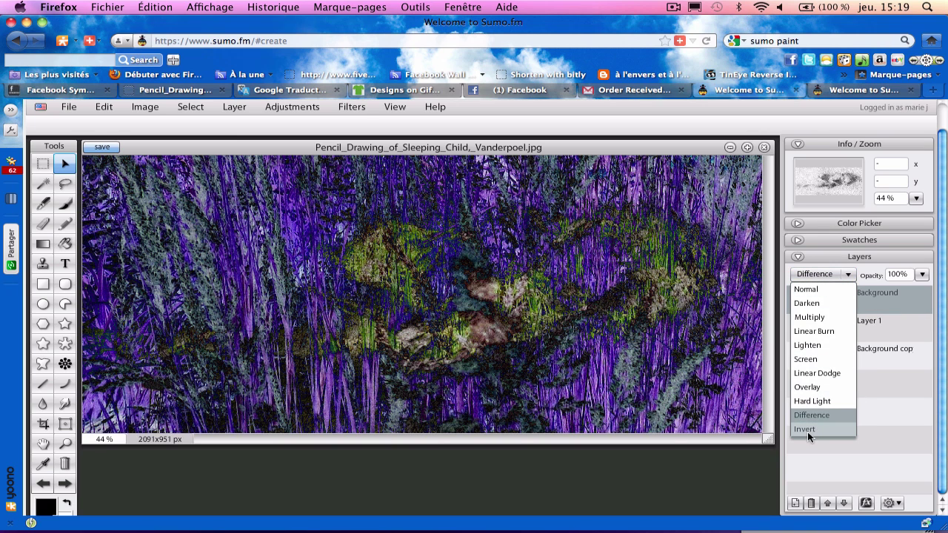
click(807, 430)
click(849, 271)
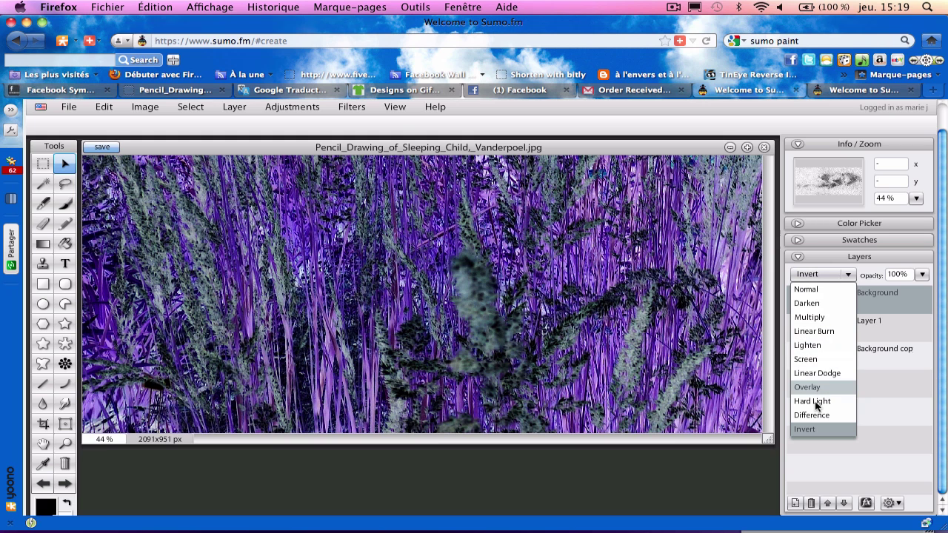
click(813, 401)
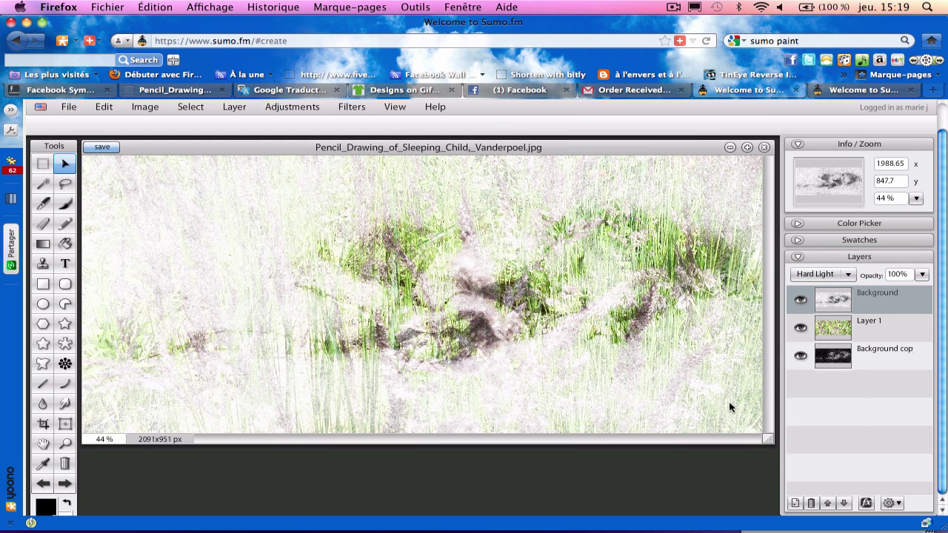
Delete the Background cop layer and reselect the Background drawing
click(835, 362)
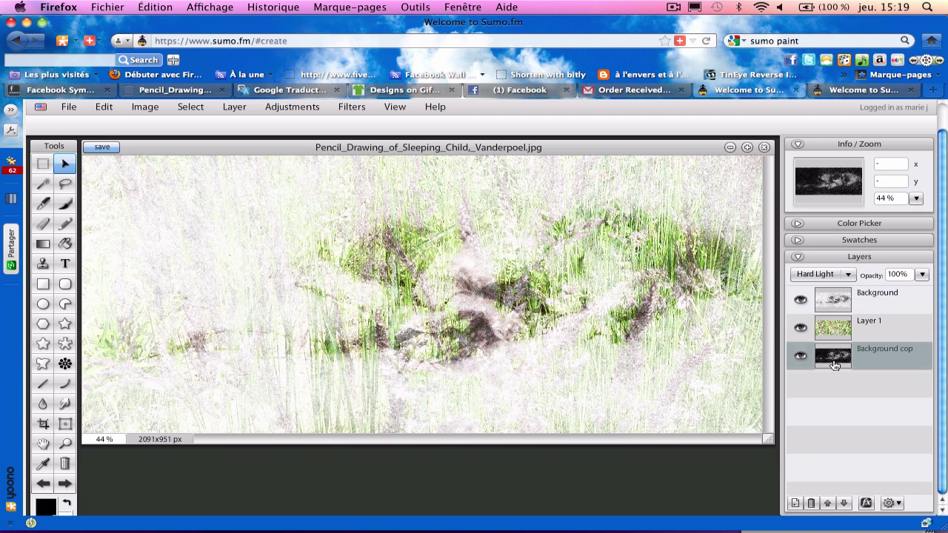
click(811, 503)
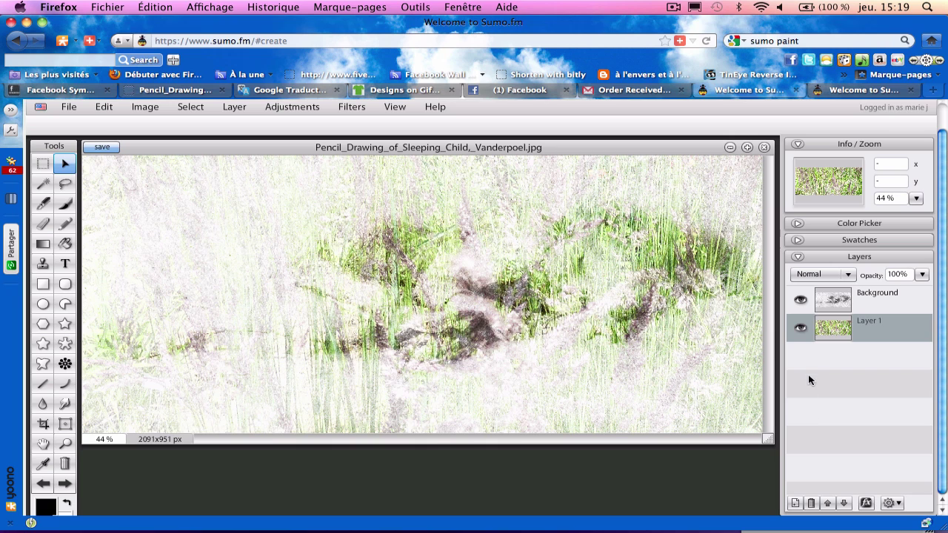
click(834, 300)
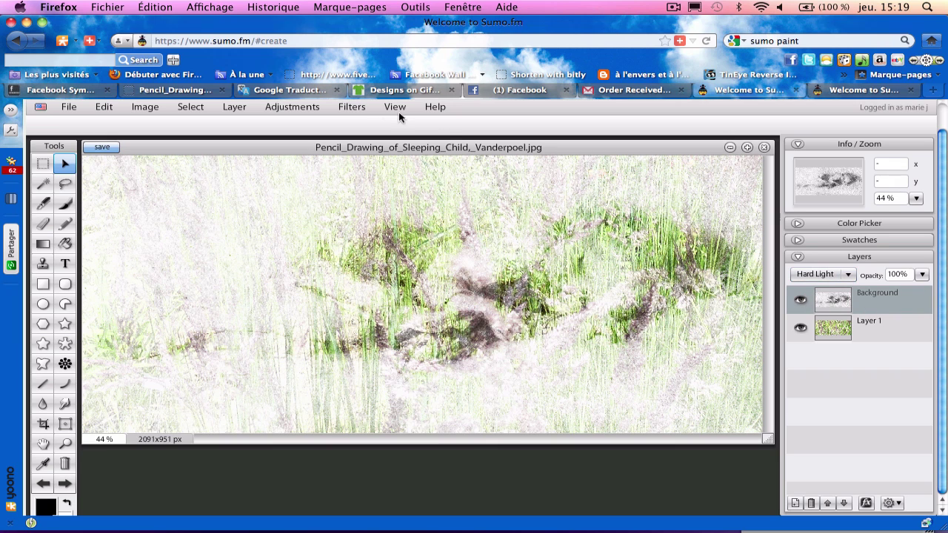
Bow the RGB Curves midpoint downward to darken the blended image, checking it with Preview off and on
click(303, 109)
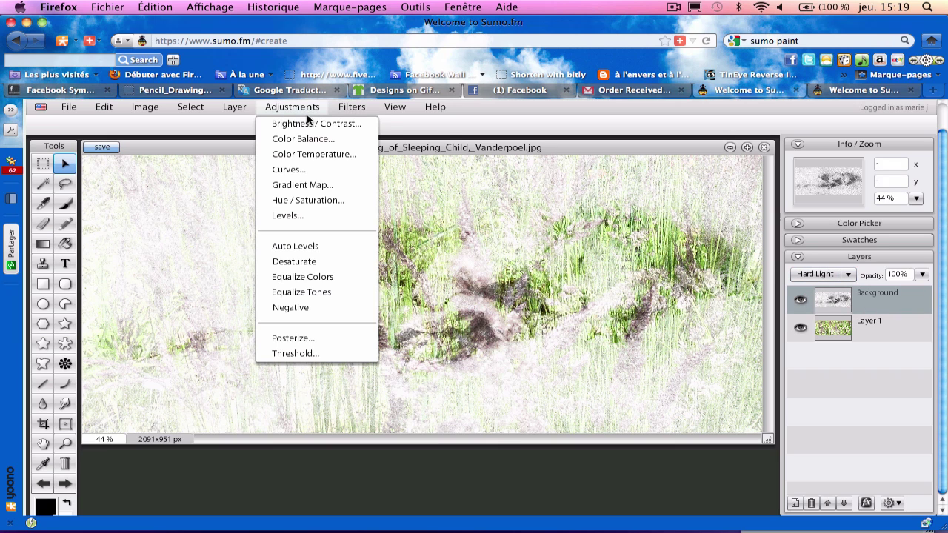
click(305, 171)
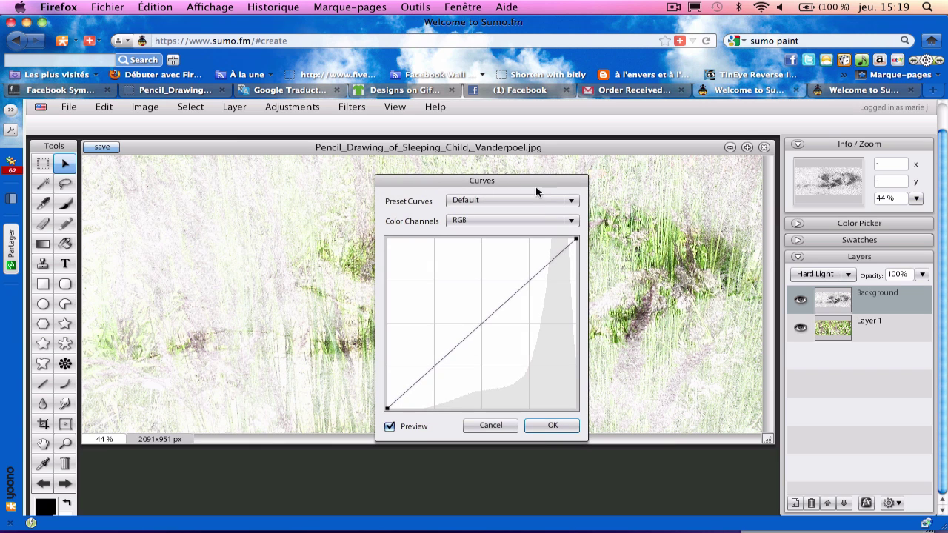
drag(533, 181, 918, 189)
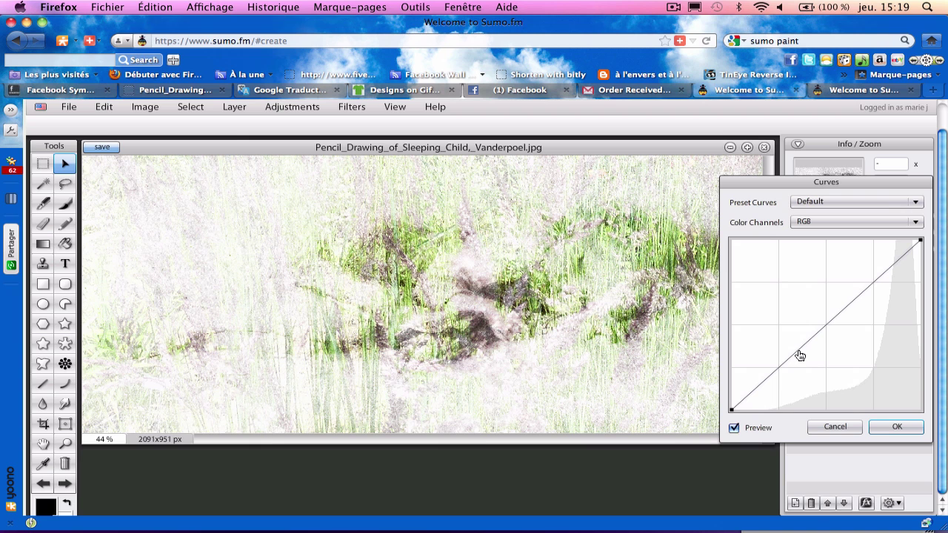
drag(799, 355, 822, 361)
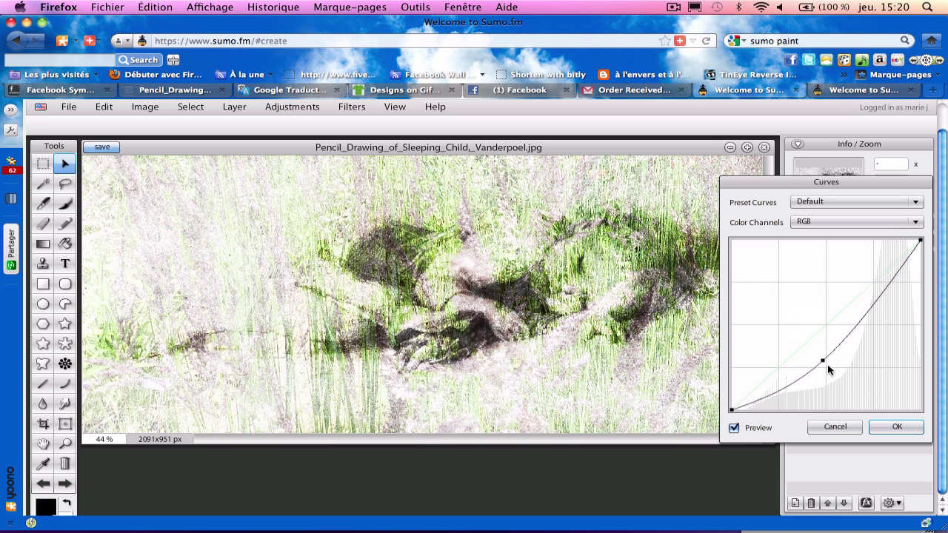
mouse_move(823, 365)
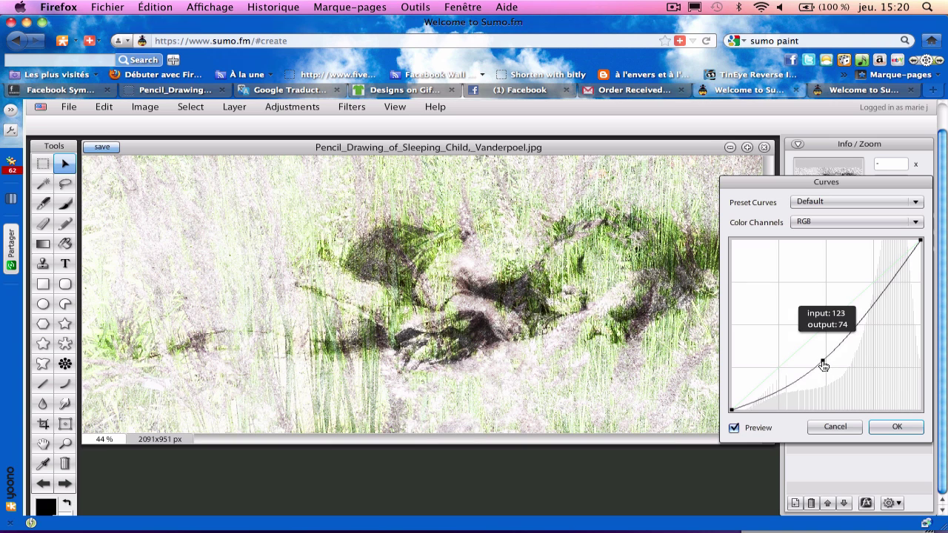
drag(823, 364, 821, 367)
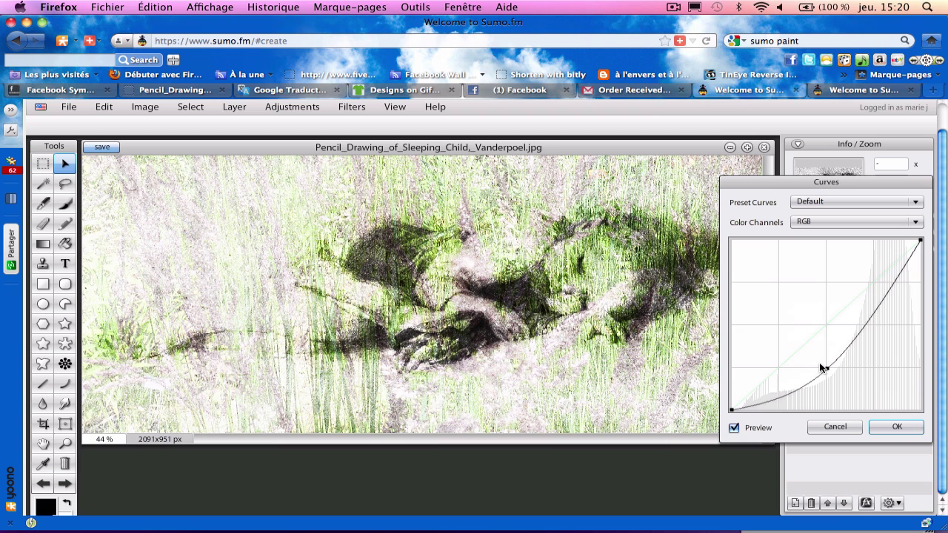
mouse_move(828, 370)
mouse_move(828, 371)
mouse_down()
mouse_move(832, 389)
mouse_move(822, 367)
mouse_up()
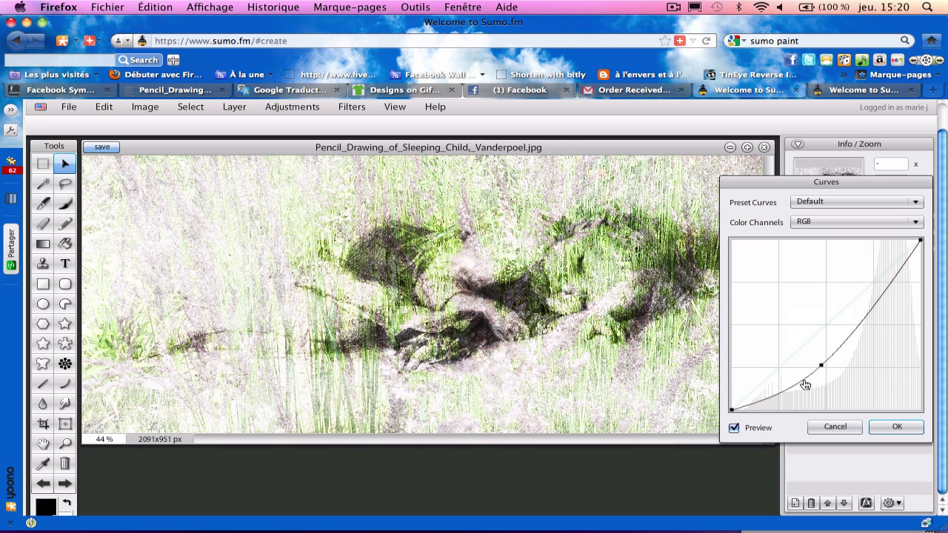
click(734, 428)
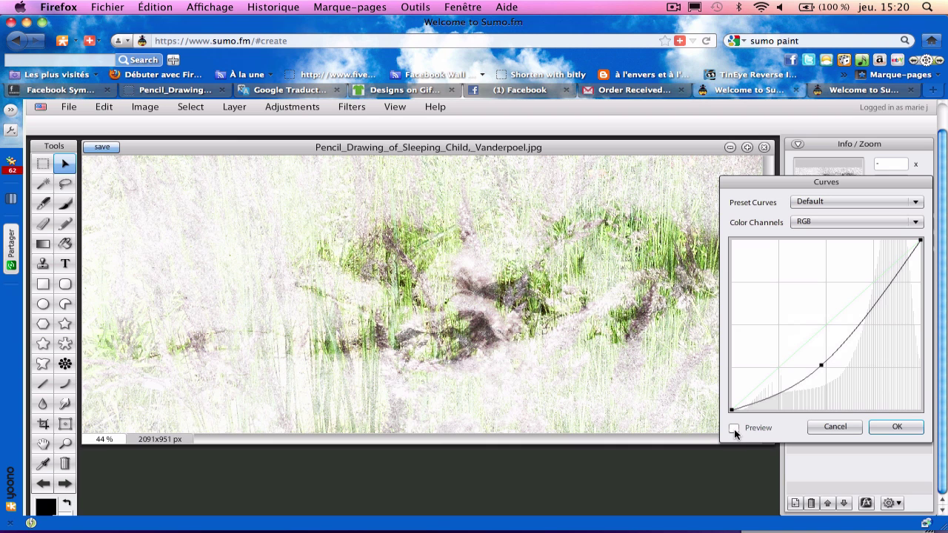
click(734, 429)
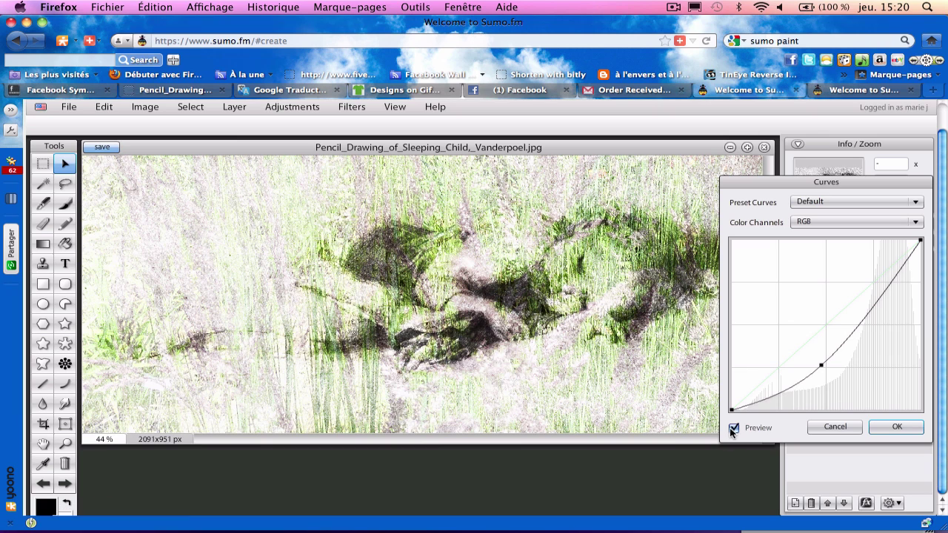
Lower the Red channel curve point slightly and raise the Green channel curve
click(915, 224)
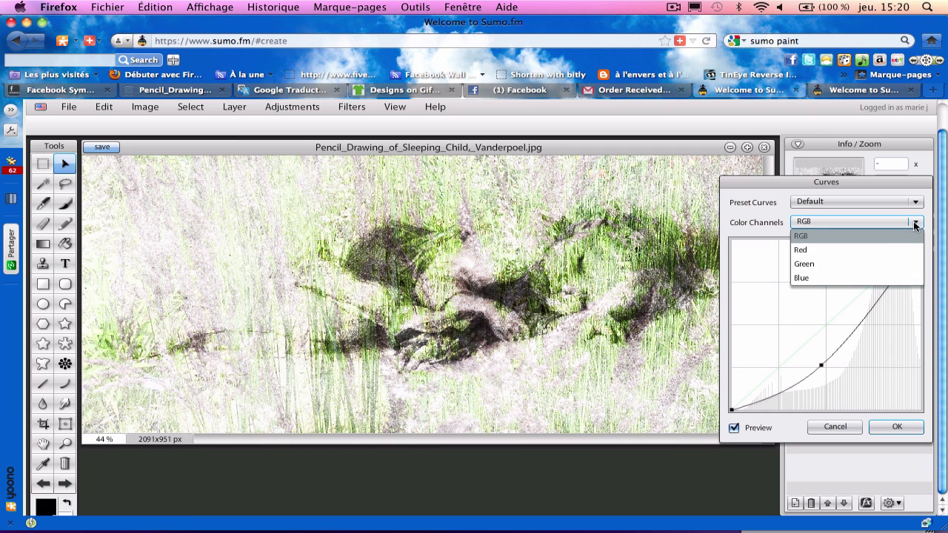
click(886, 249)
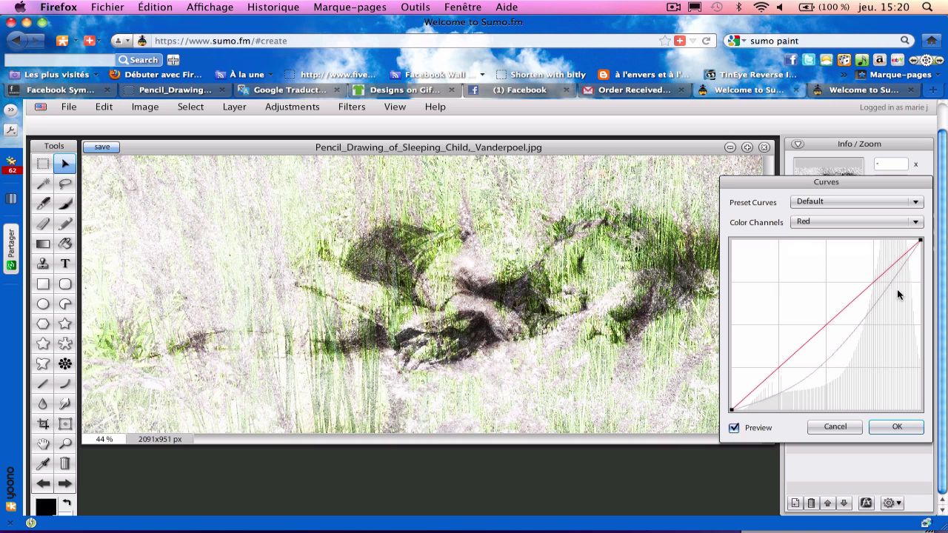
drag(804, 351, 810, 361)
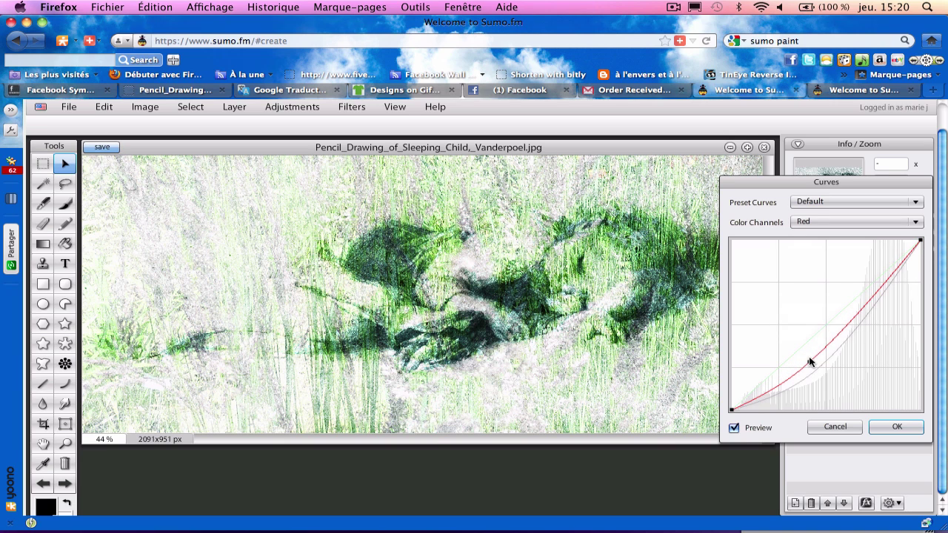
mouse_move(805, 367)
drag(807, 371, 806, 370)
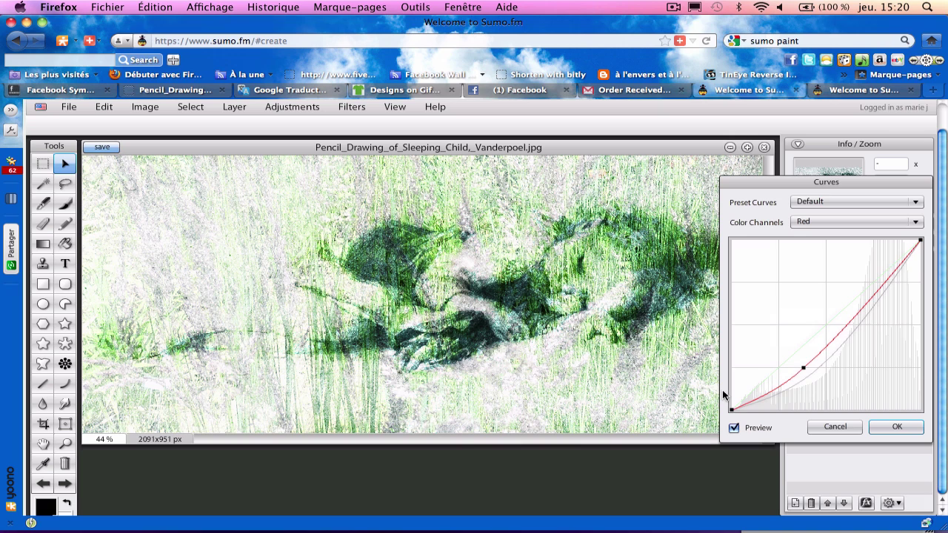
click(916, 224)
click(870, 262)
drag(793, 353, 795, 346)
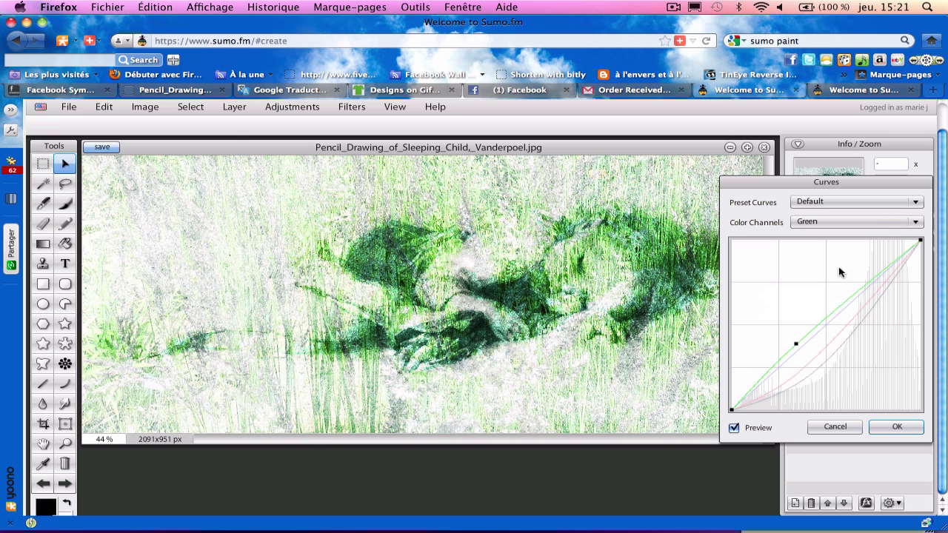
Raise the Blue channel curve for bluer, lighter tones and apply the Curves adjustment
click(912, 225)
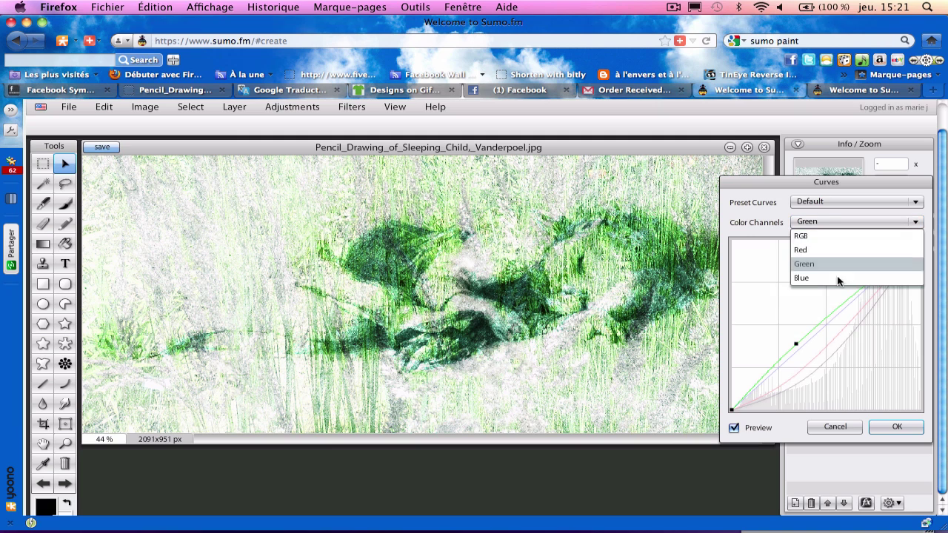
click(822, 279)
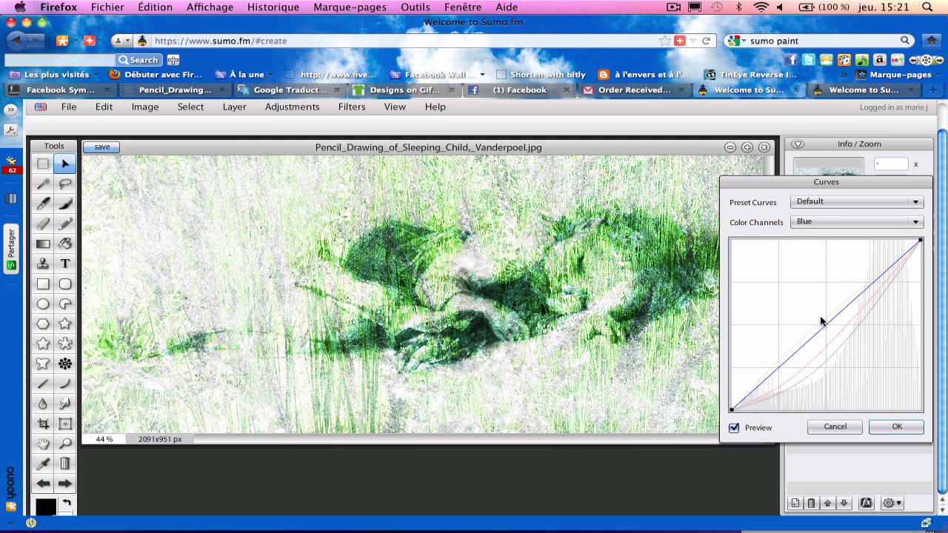
drag(810, 345, 811, 330)
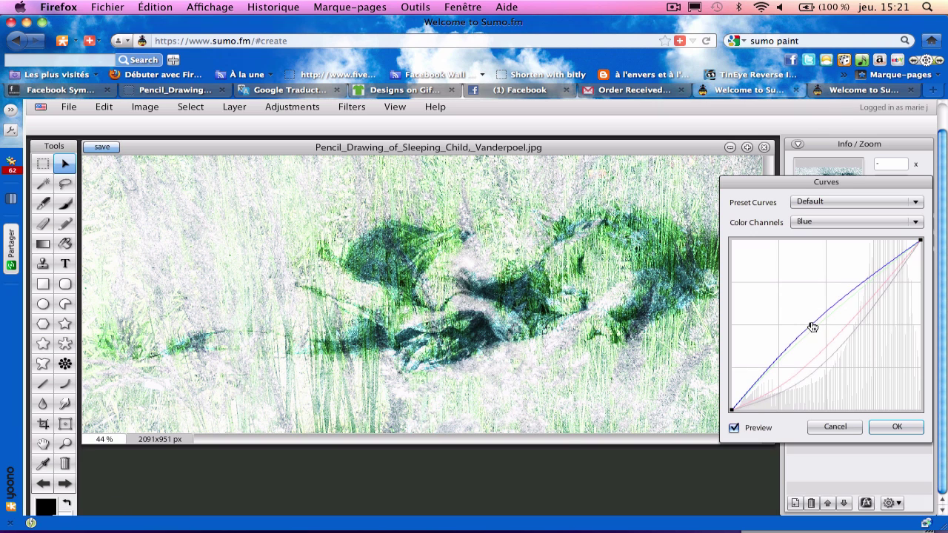
drag(812, 326, 811, 324)
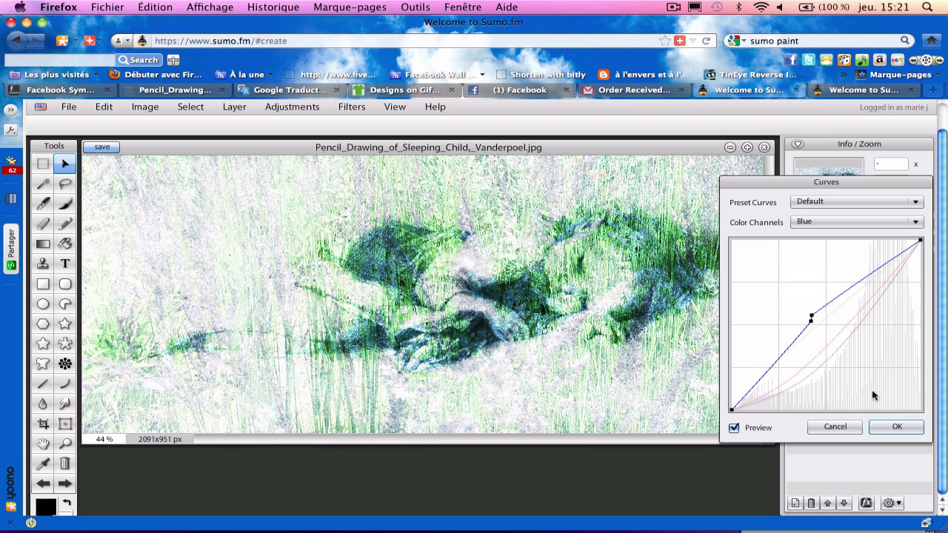
click(897, 427)
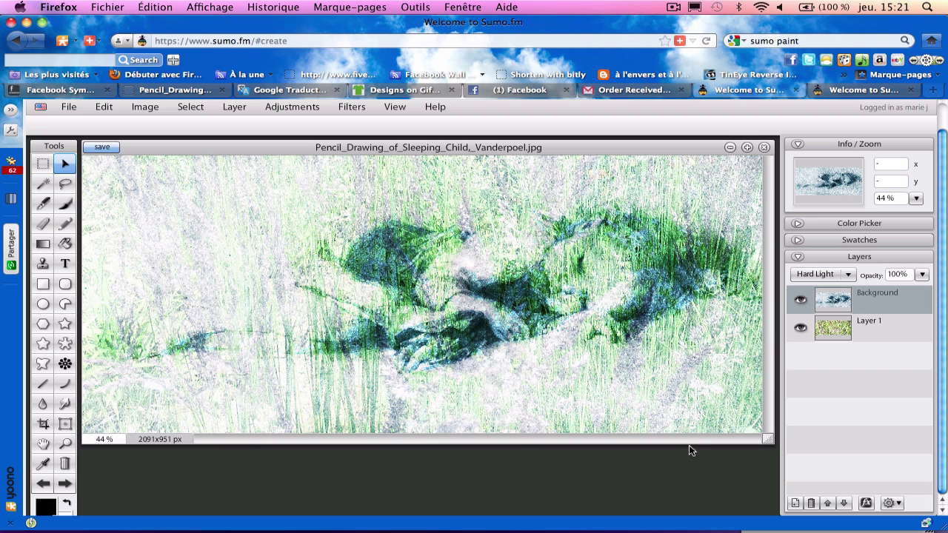
On Layer 1, the grass photo, pull the RGB curve down to deepen shadows, comparing via Preview
click(845, 336)
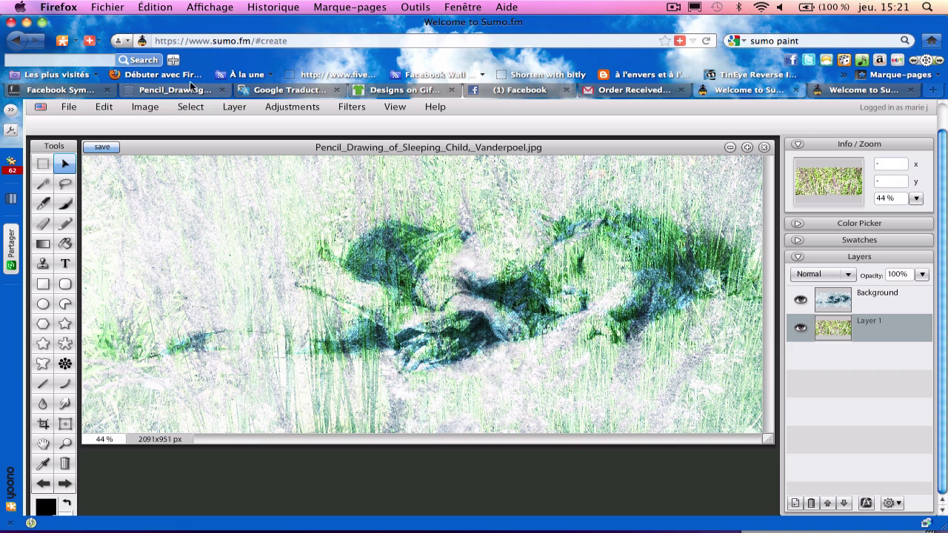
click(304, 107)
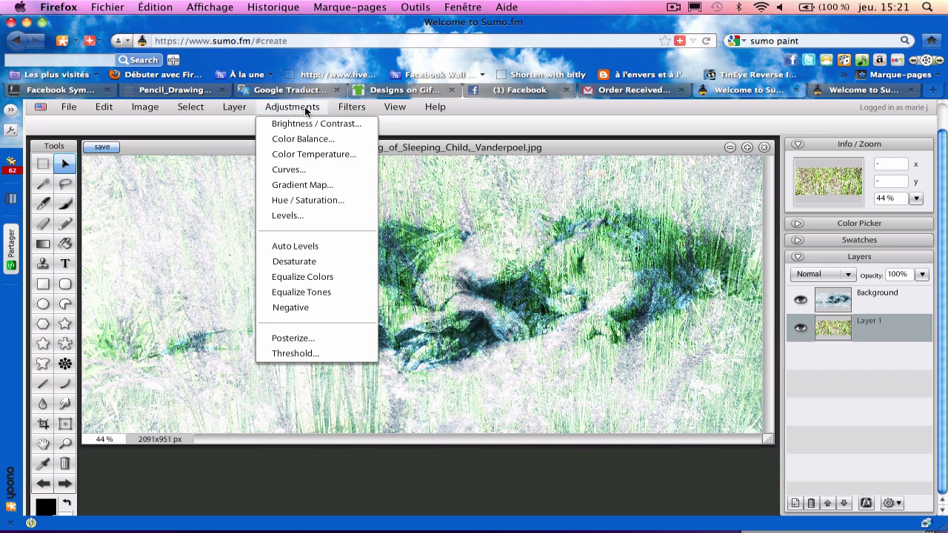
click(295, 169)
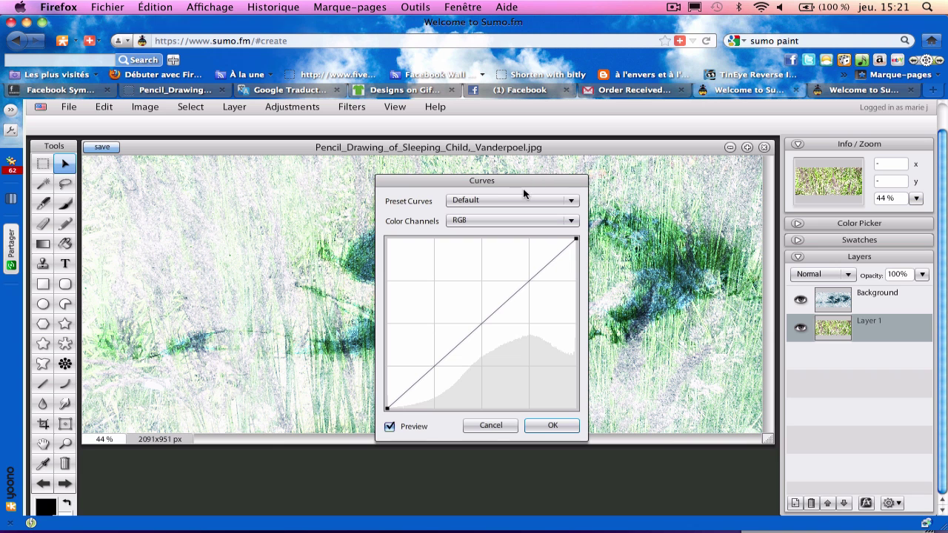
drag(524, 191, 137, 166)
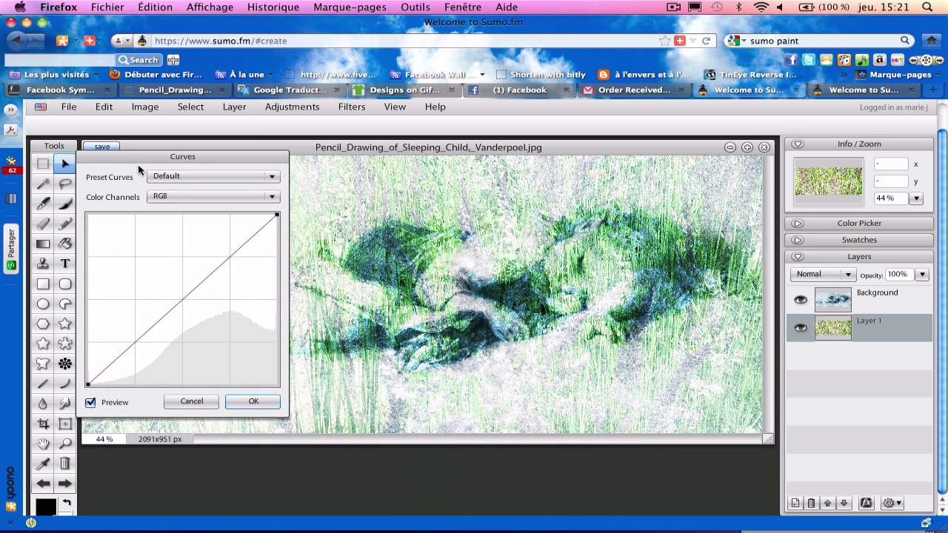
click(139, 355)
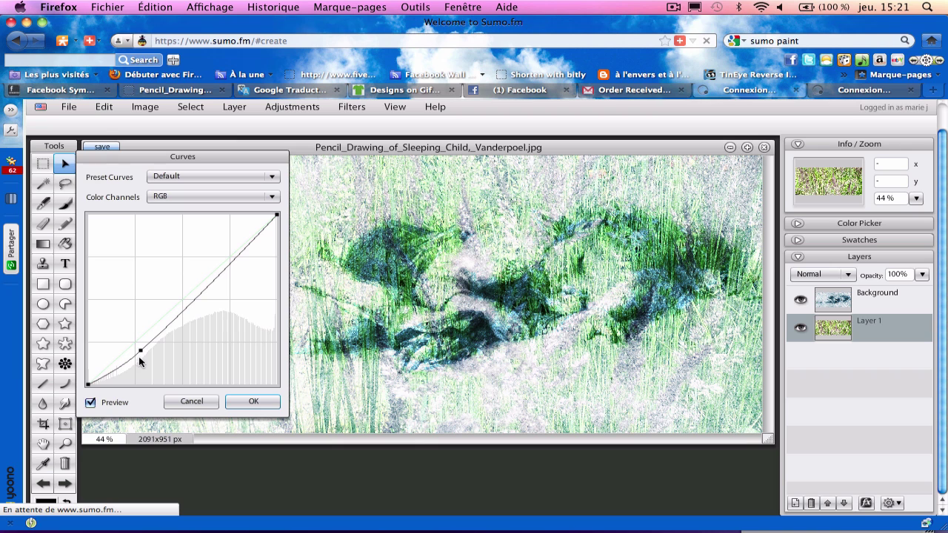
drag(141, 354, 148, 367)
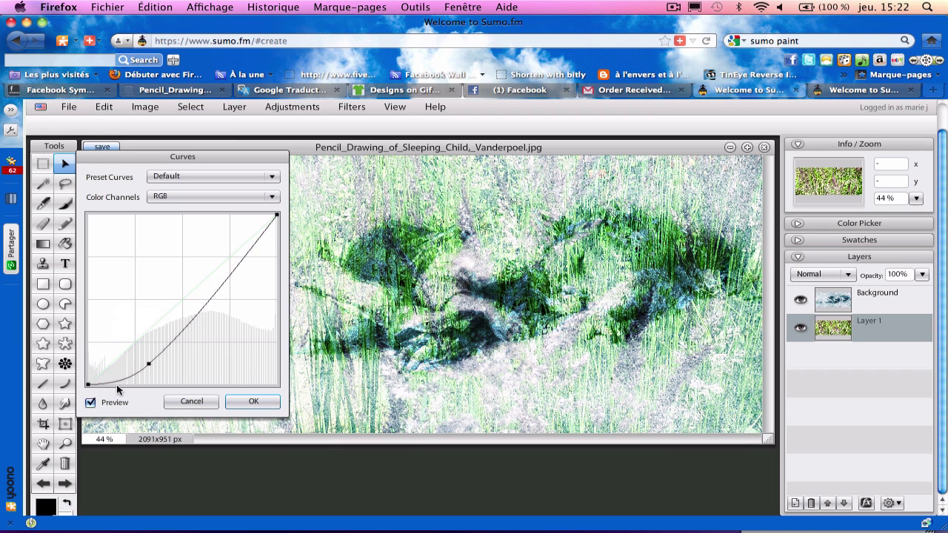
click(90, 402)
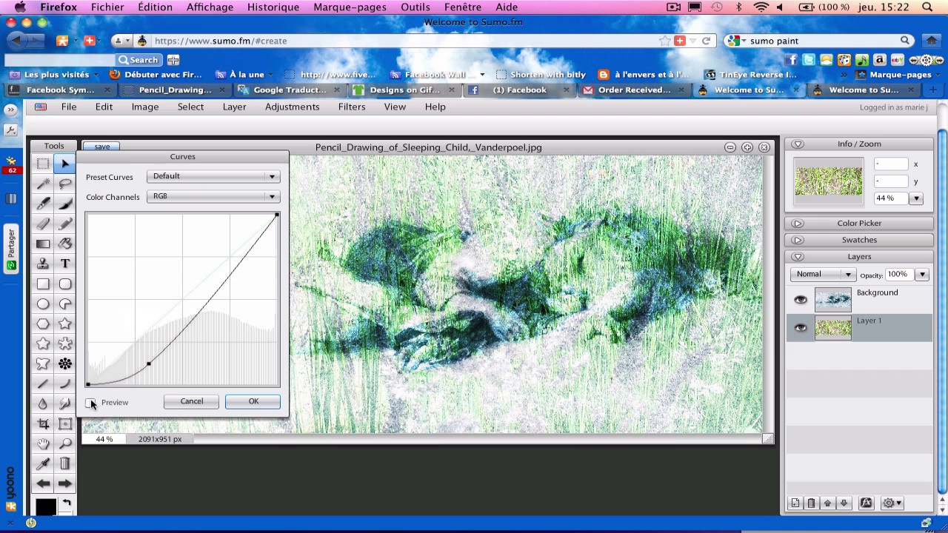
click(90, 402)
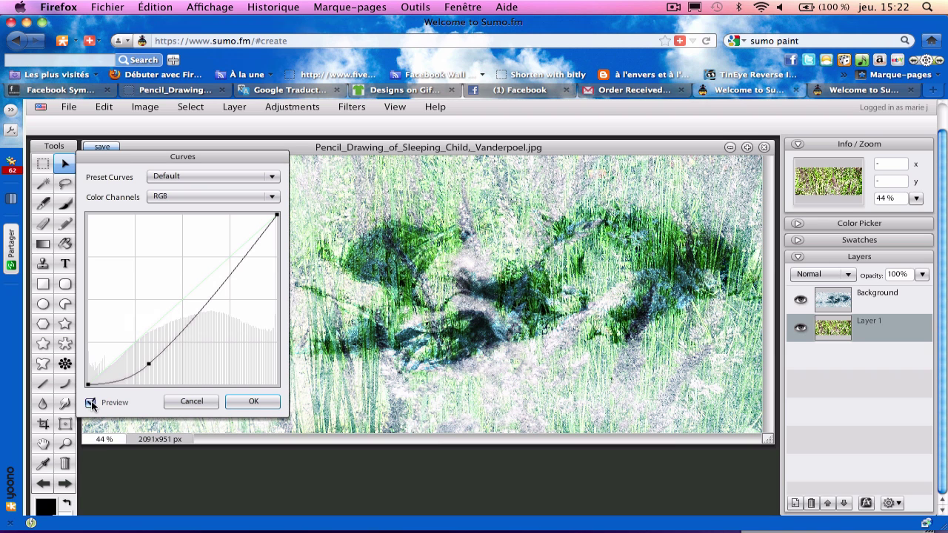
click(90, 402)
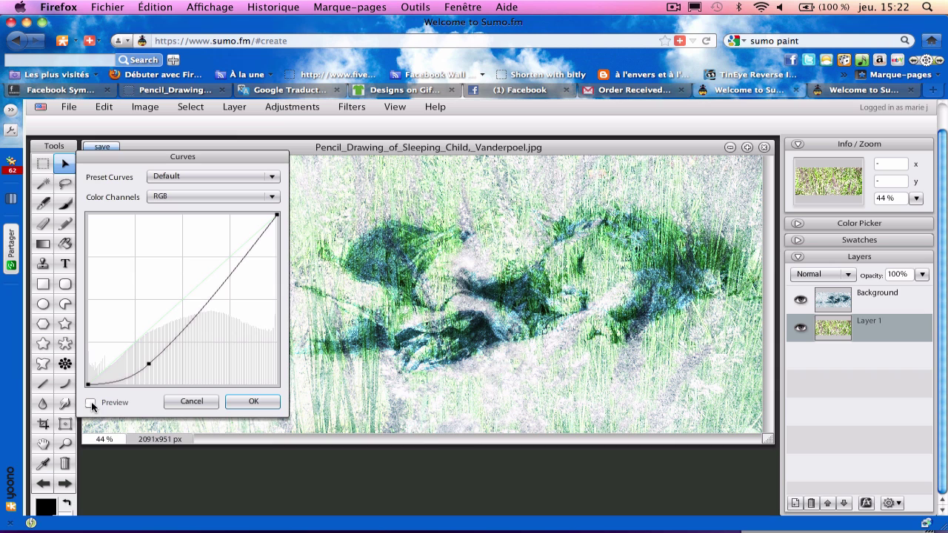
click(90, 403)
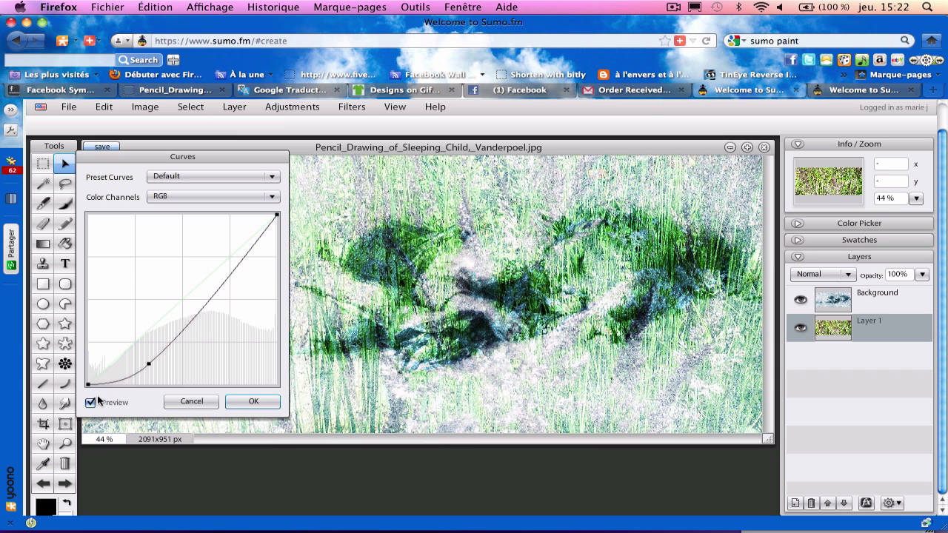
Pull the Red curve slightly down and bow the Green curve up for greener grass
click(271, 198)
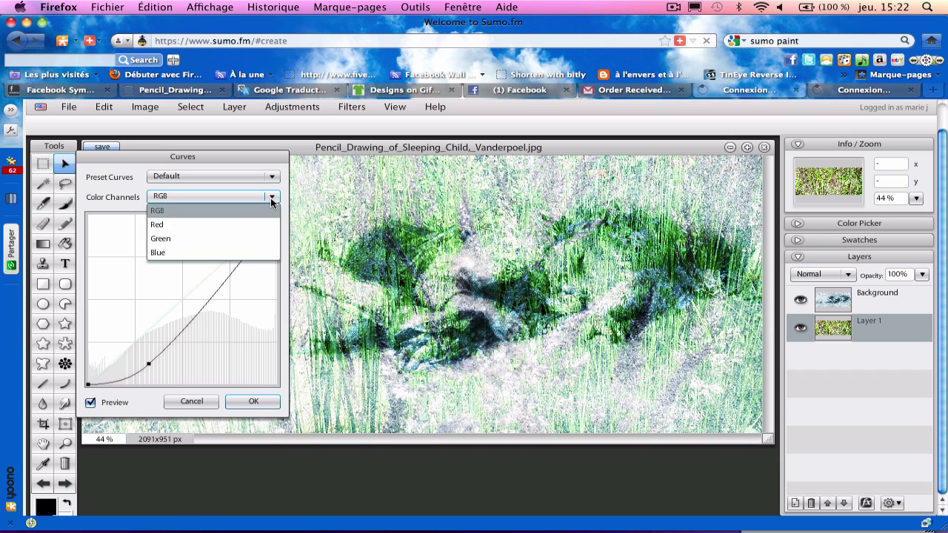
click(237, 226)
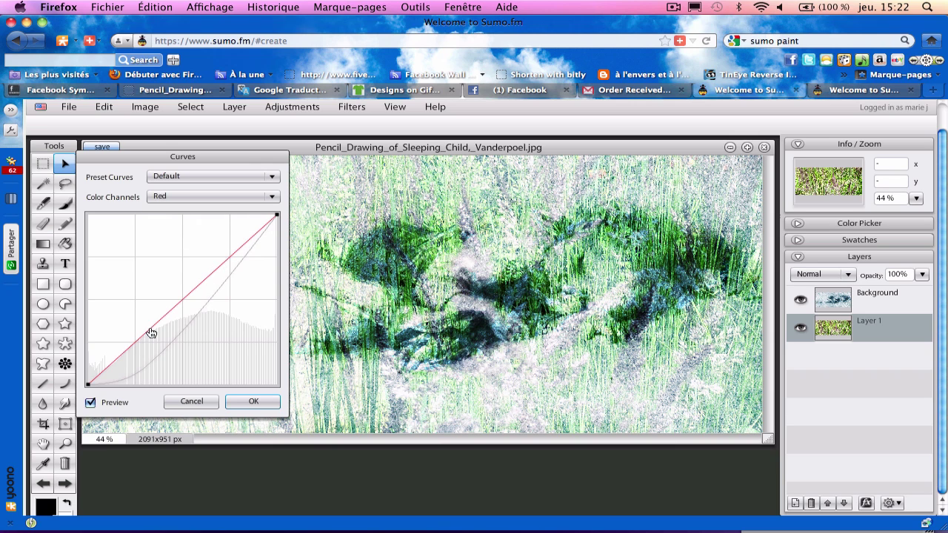
mouse_move(151, 333)
mouse_down()
mouse_move(156, 342)
mouse_move(151, 335)
mouse_up()
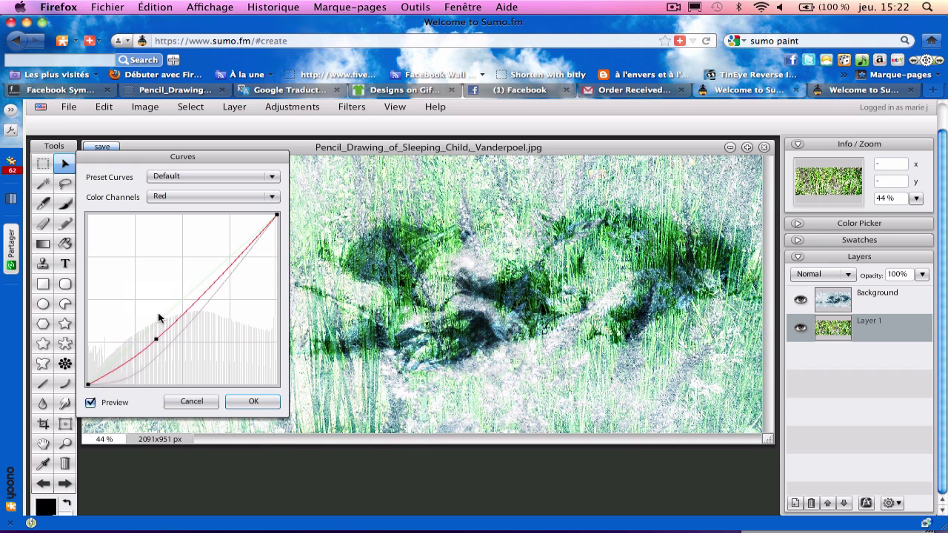
click(271, 197)
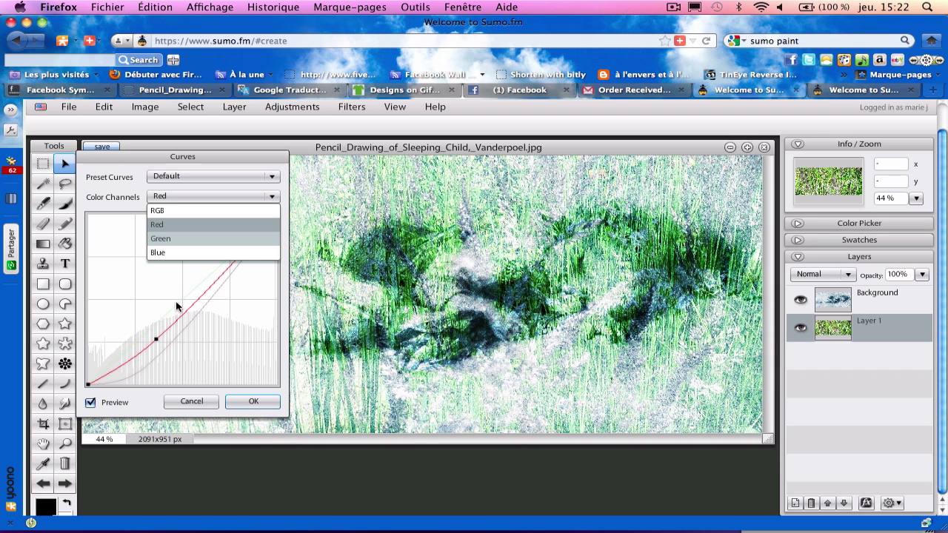
key(Down)
key(Return)
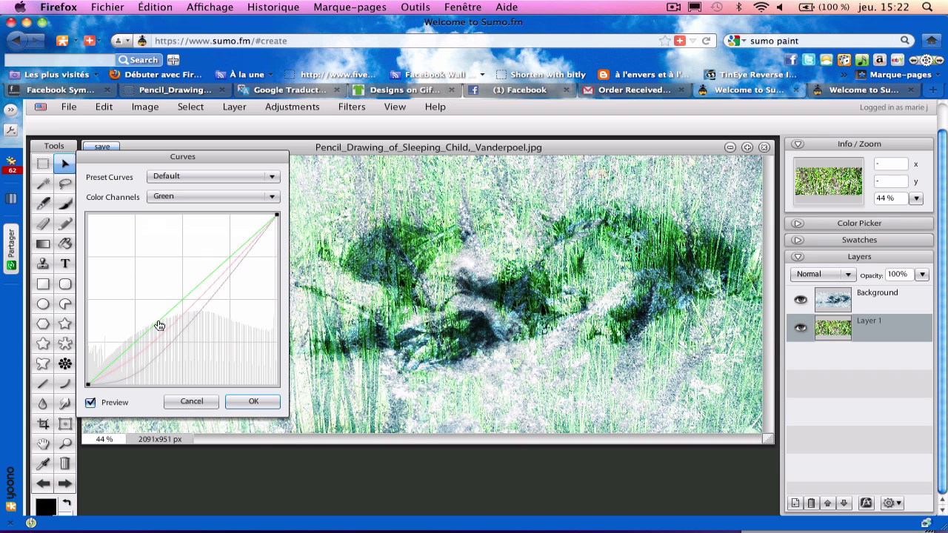
mouse_move(158, 324)
mouse_down()
mouse_move(154, 312)
mouse_move(151, 321)
mouse_up()
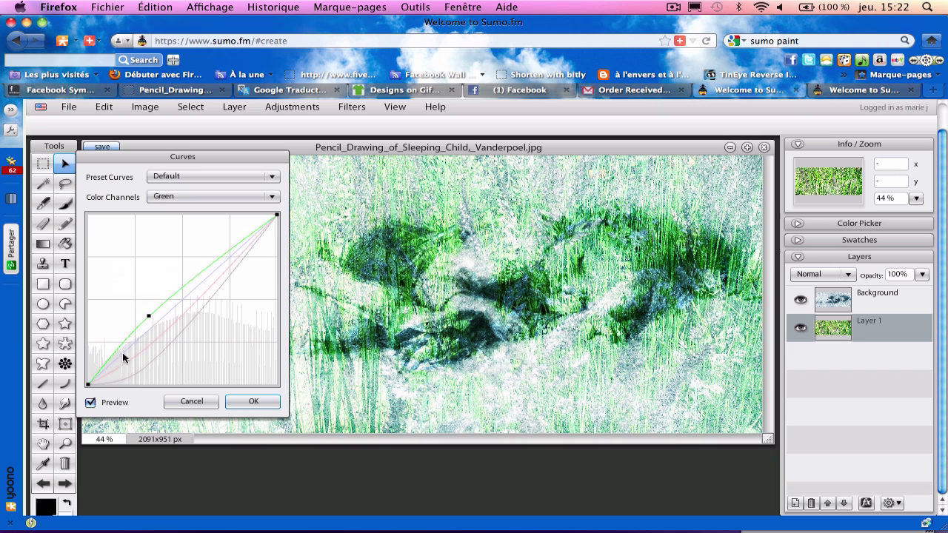
Reshape the Blue channel curve, finally dragging its point up and left to boost blue tones
click(271, 196)
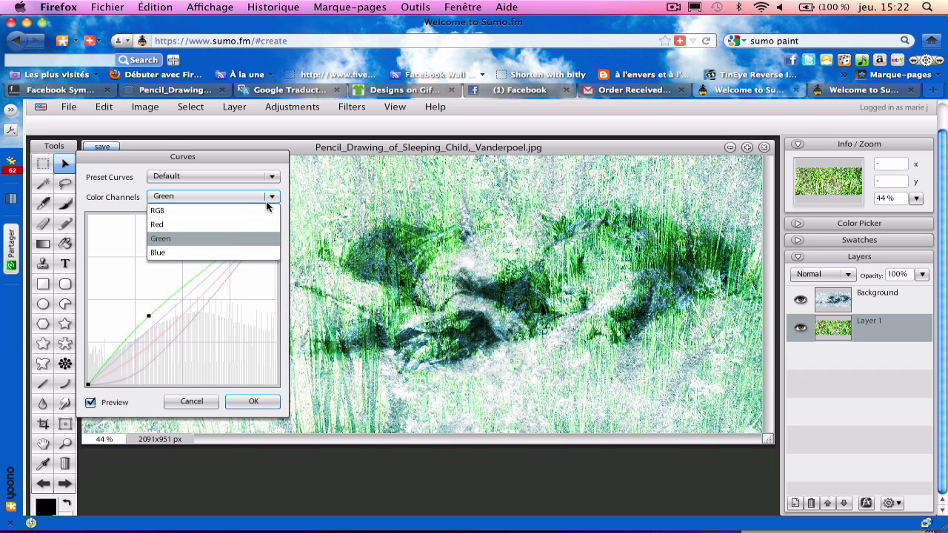
click(221, 254)
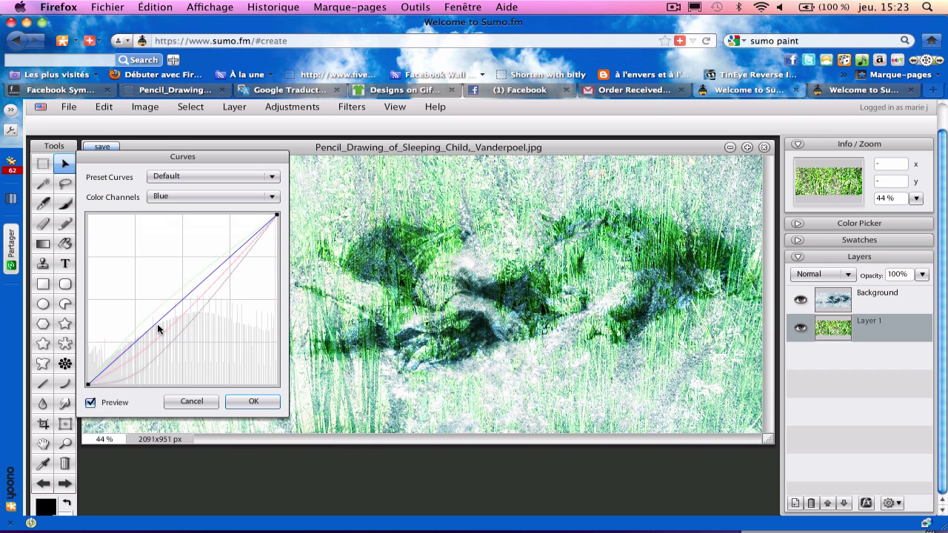
drag(157, 328, 163, 331)
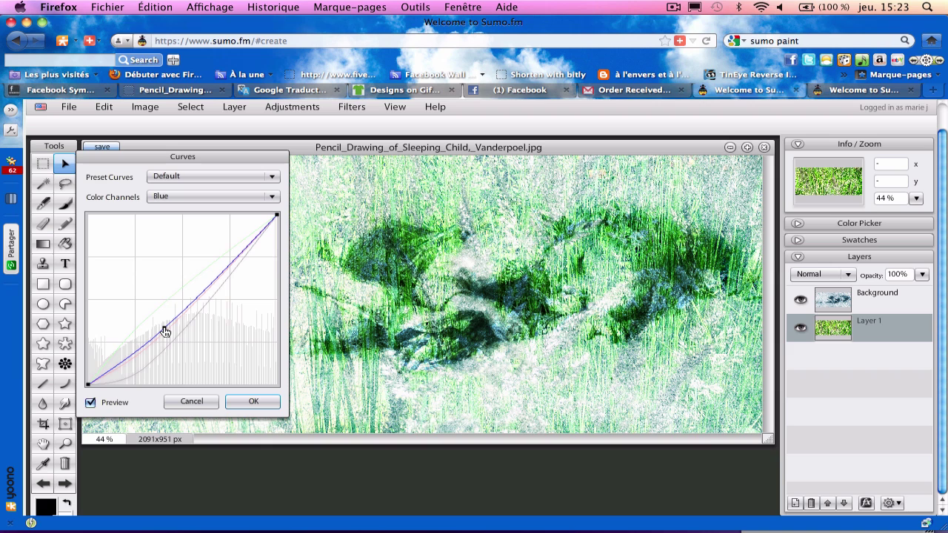
drag(165, 333, 199, 368)
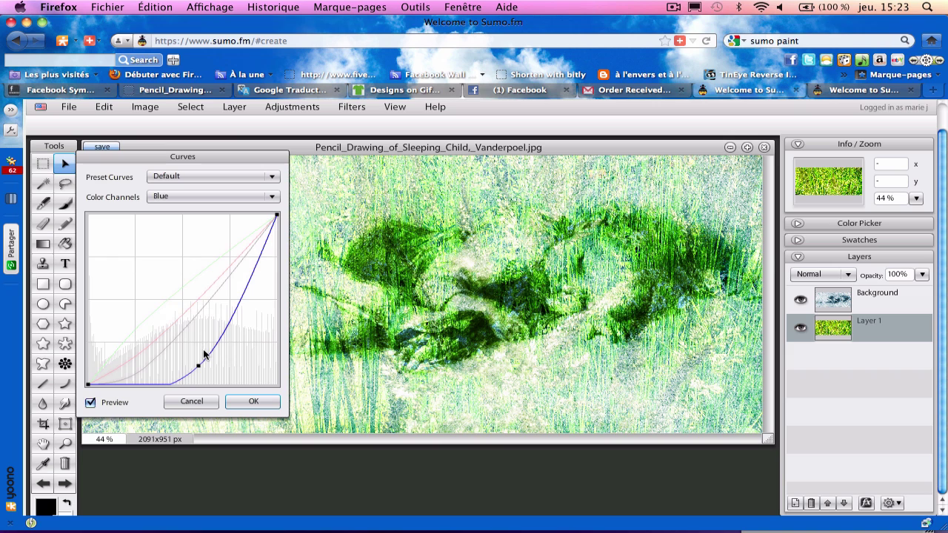
drag(198, 367, 192, 357)
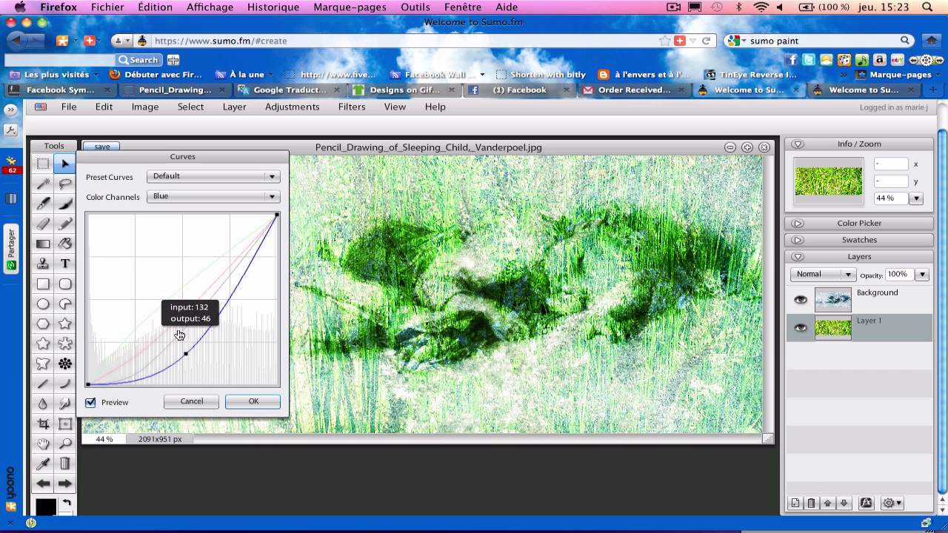
drag(185, 355, 169, 310)
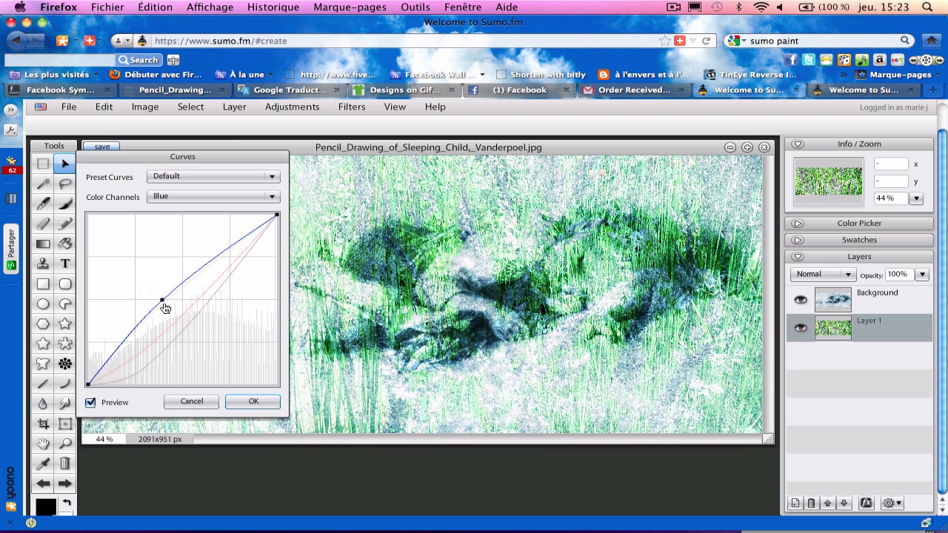
drag(163, 303, 145, 303)
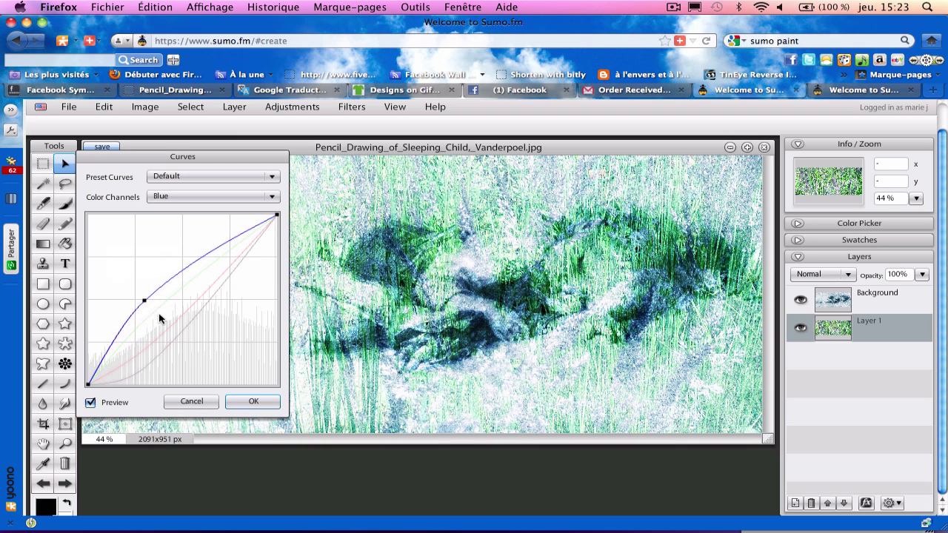
Compare the Curves result with the original via Preview toggles, then apply it with OK
click(90, 403)
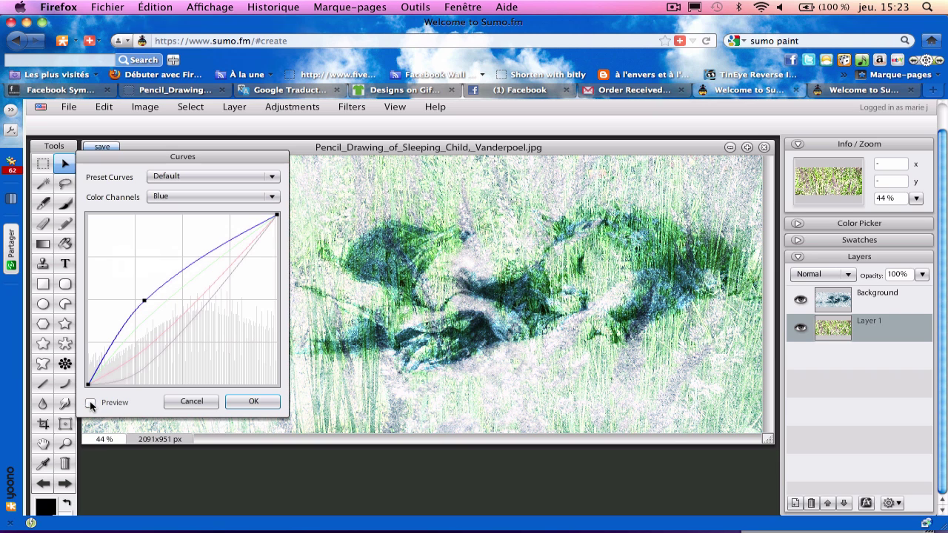
click(89, 403)
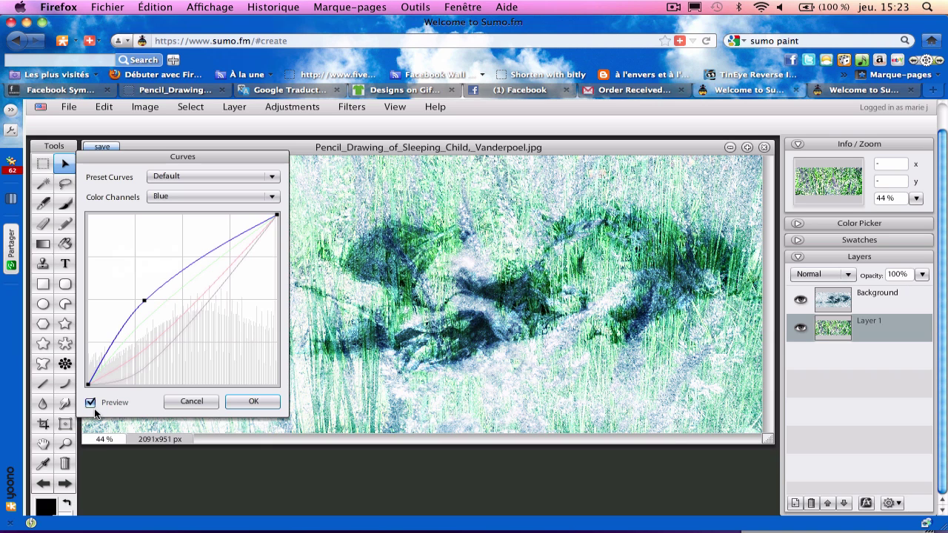
click(90, 403)
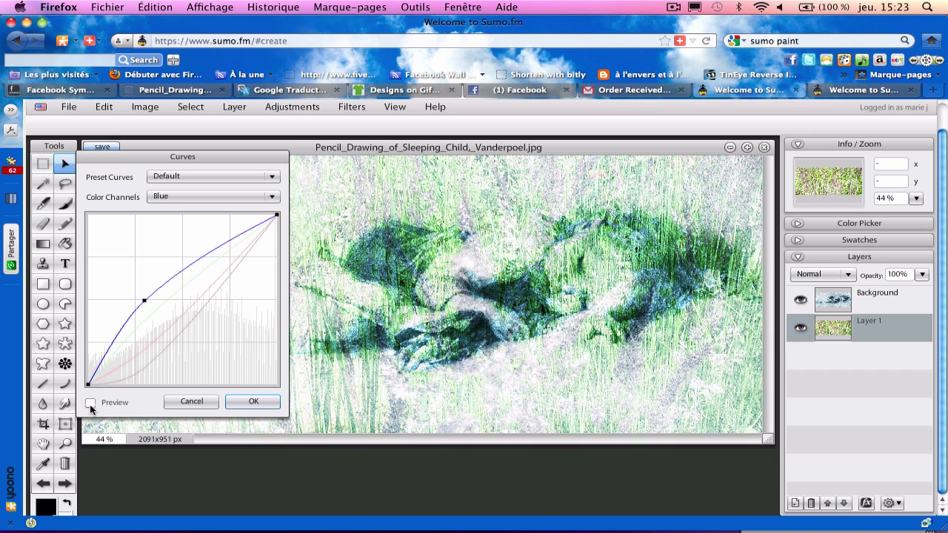
click(90, 403)
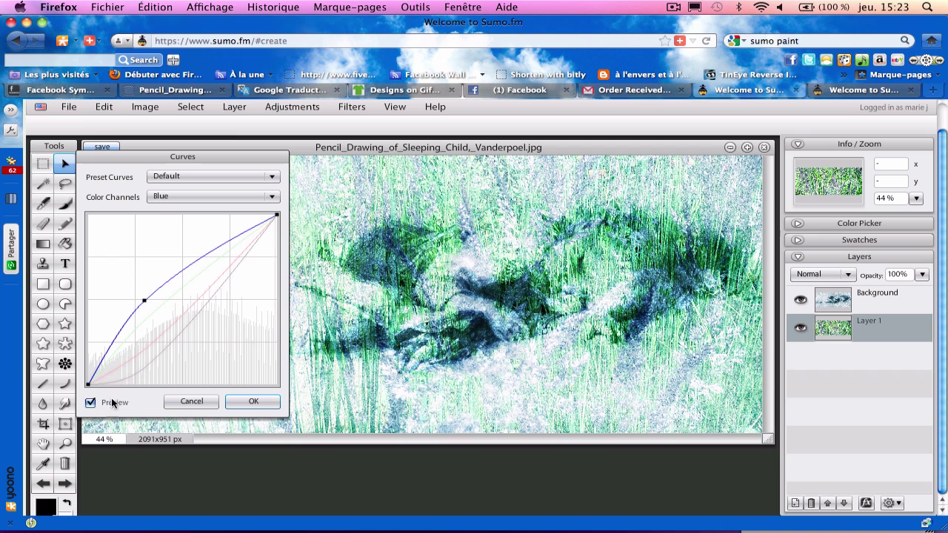
click(247, 404)
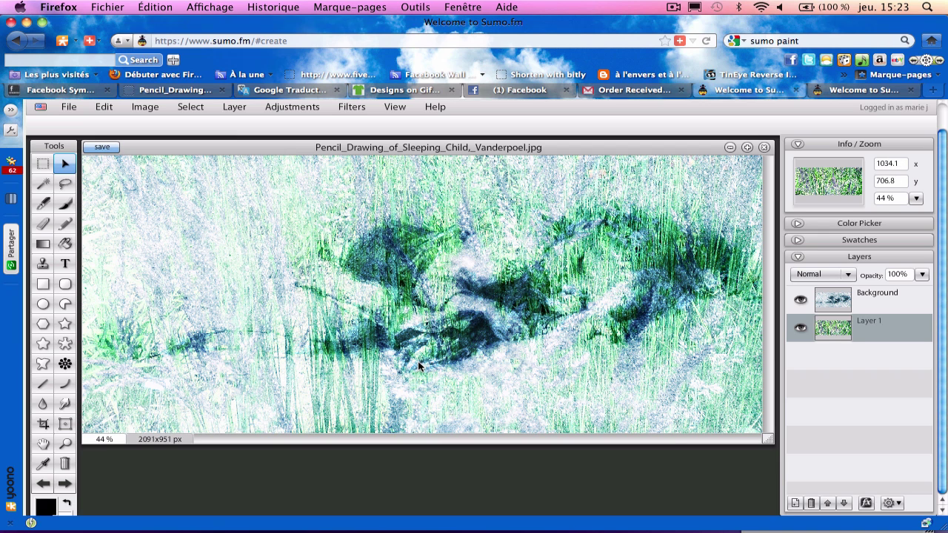
Go back to the sleeping-child drawing's Commons file page and select its title text
click(164, 89)
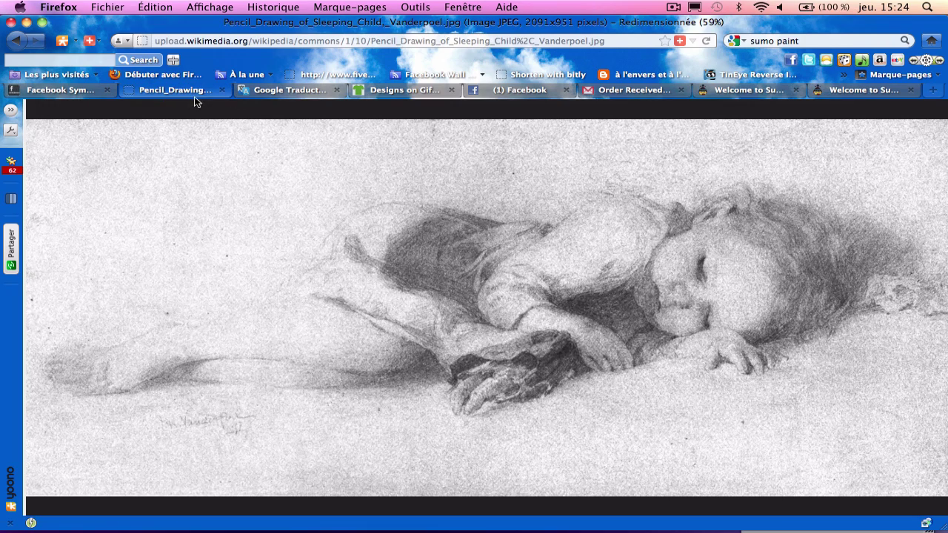
click(19, 42)
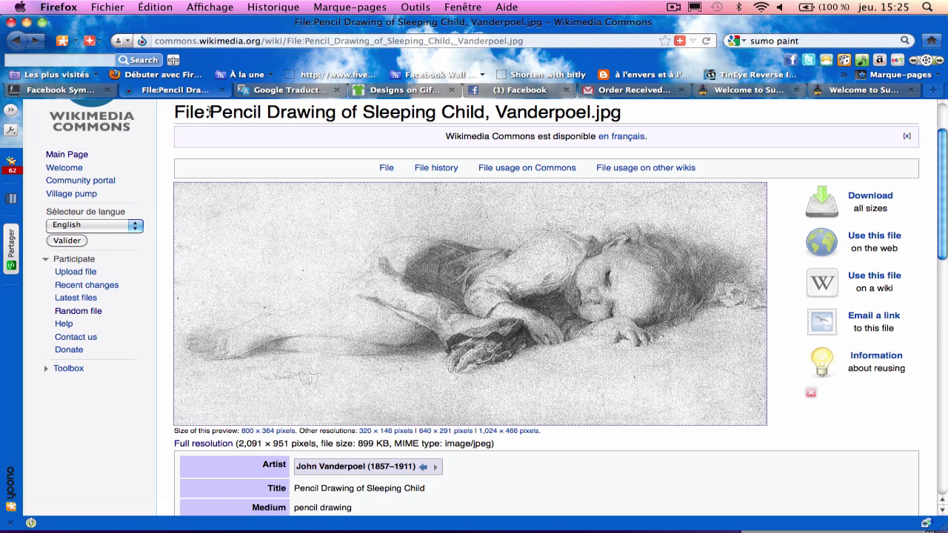
mouse_move(209, 111)
mouse_down()
mouse_move(589, 111)
mouse_move(579, 109)
mouse_up()
key(super+c)
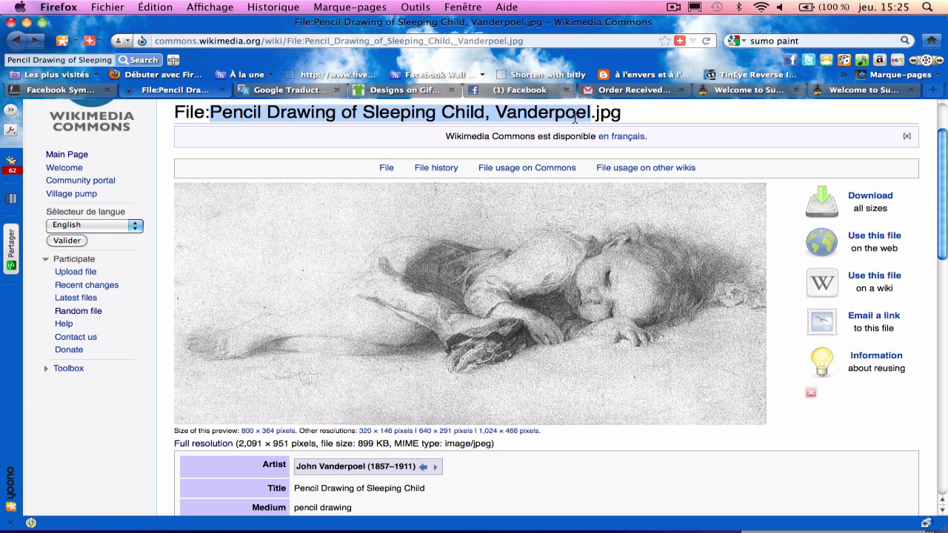
Start saving the image to Sumo.fm and name it 'Summer Dream'
click(726, 91)
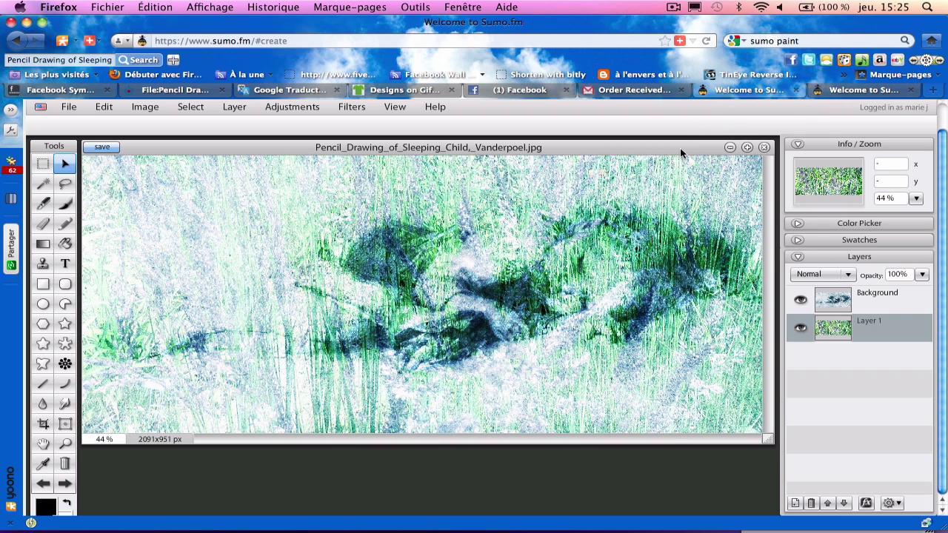
click(102, 148)
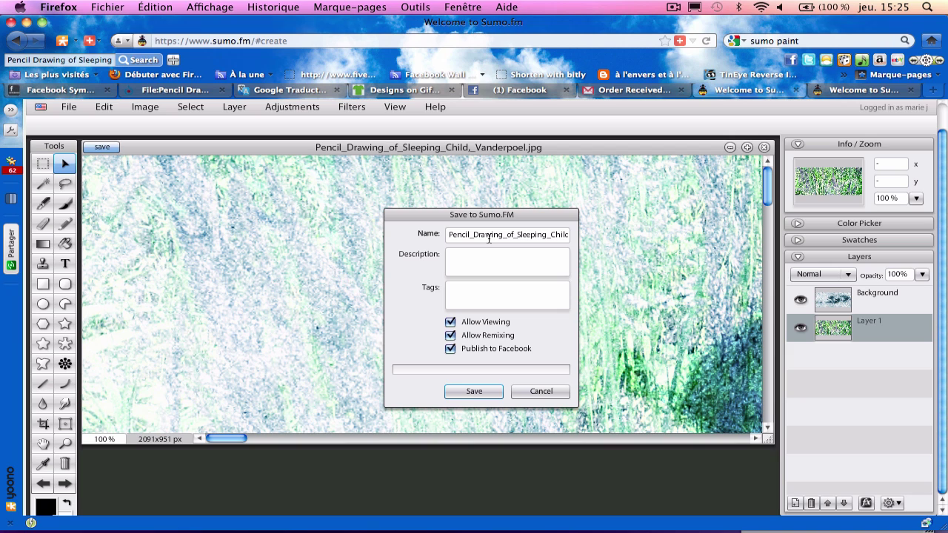
click(489, 238)
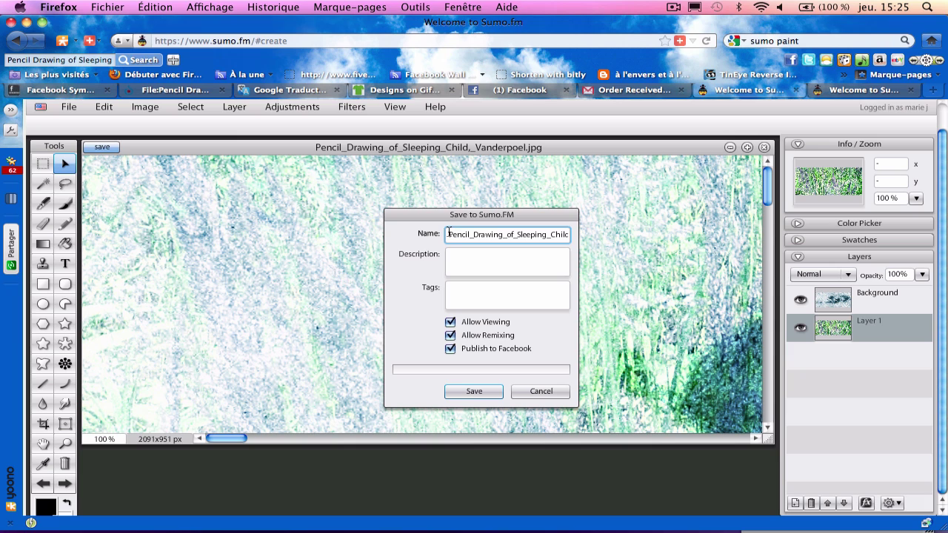
triple_click(556, 234)
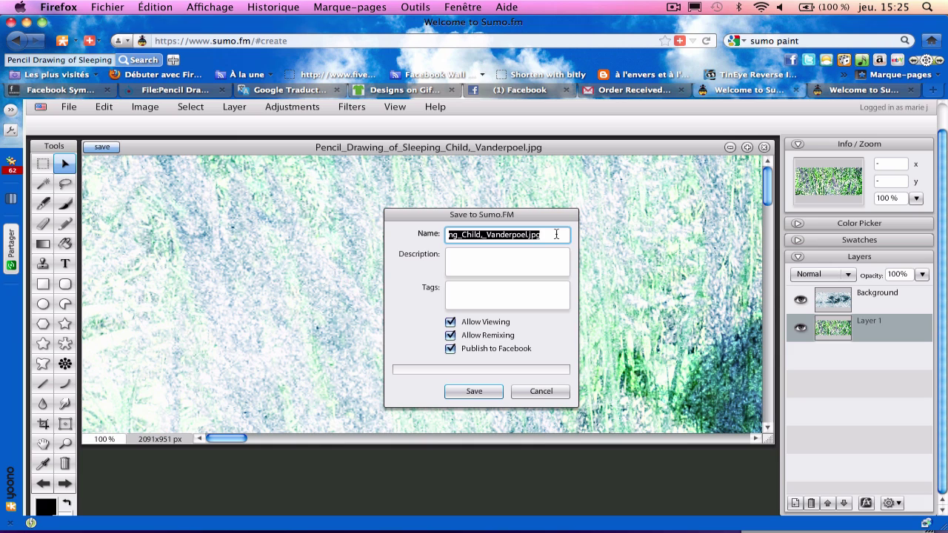
text(s)
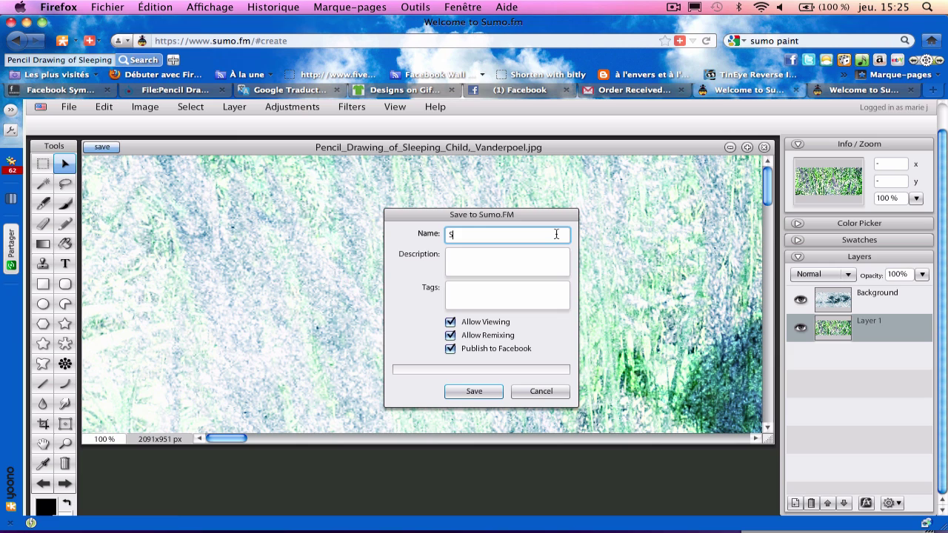
text(ummer Dream)
Write a description: 'Sumo manipulation of' plus the pasted drawing title, crediting it ', by' Vanderpoel
click(492, 258)
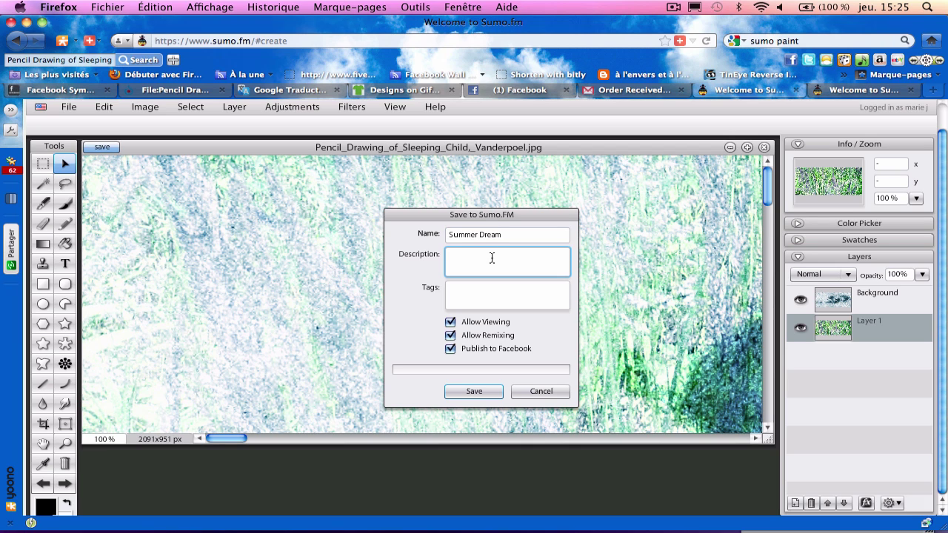
text(Sumo manipulation of :)
key(super+v)
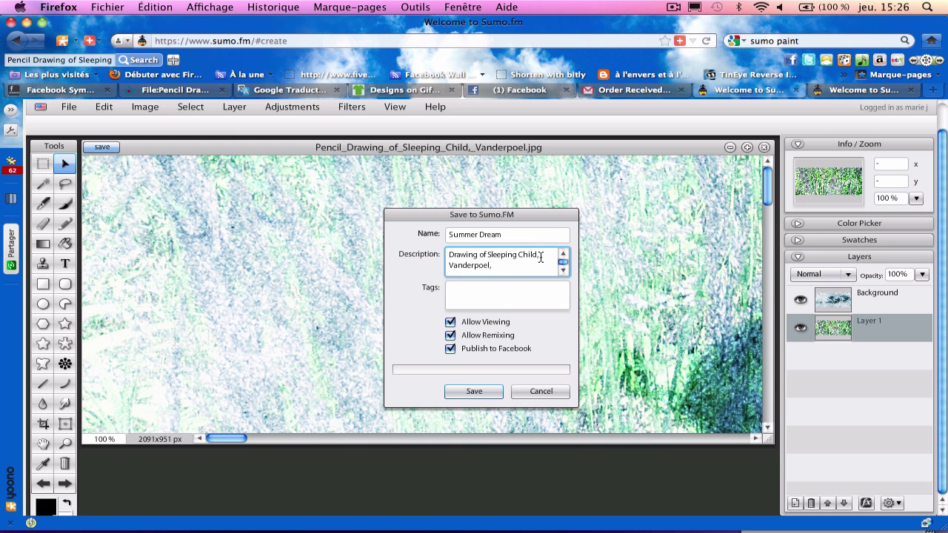
key(BackSpace)
key(BackSpace)
text(, by)
Copy the drawing's Commons page web address and return to the Sumo Paint save form
click(494, 266)
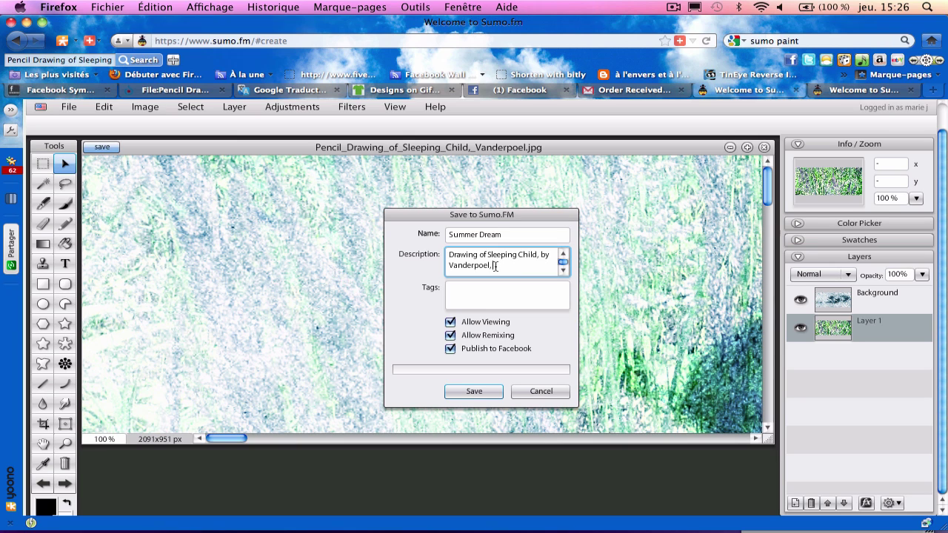
click(200, 92)
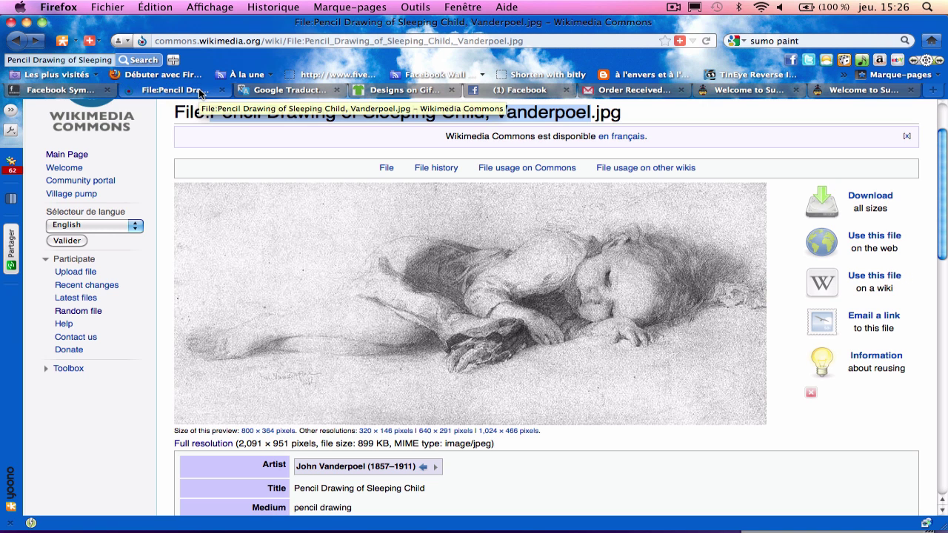
click(398, 42)
key(super+c)
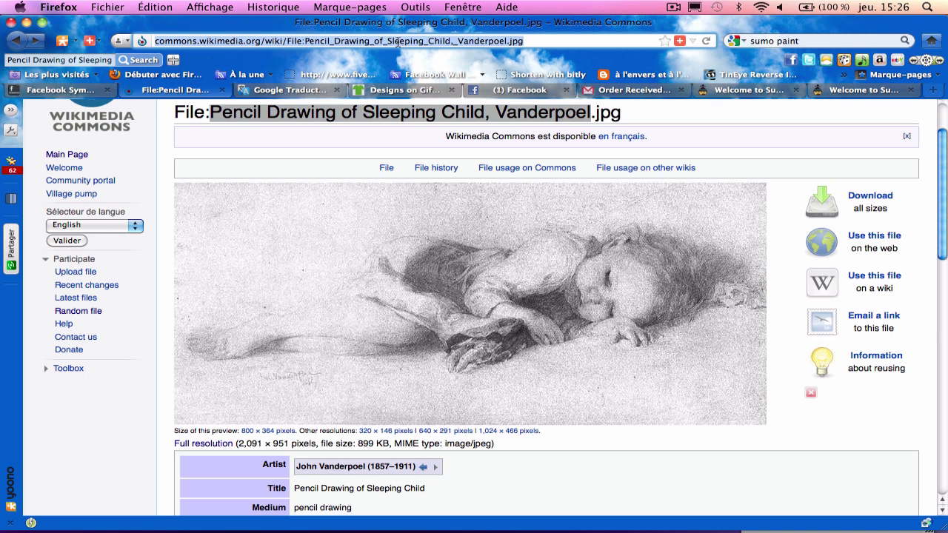
drag(397, 42, 741, 87)
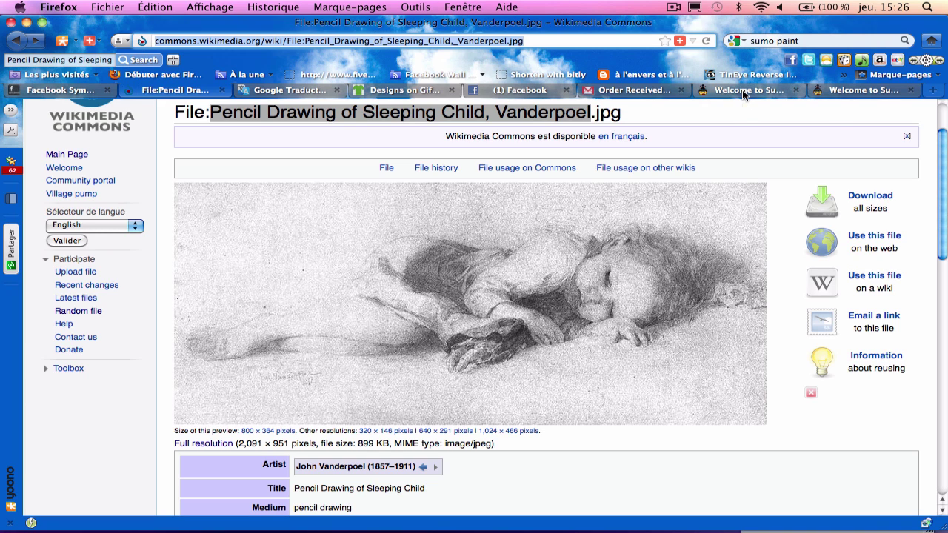
click(742, 90)
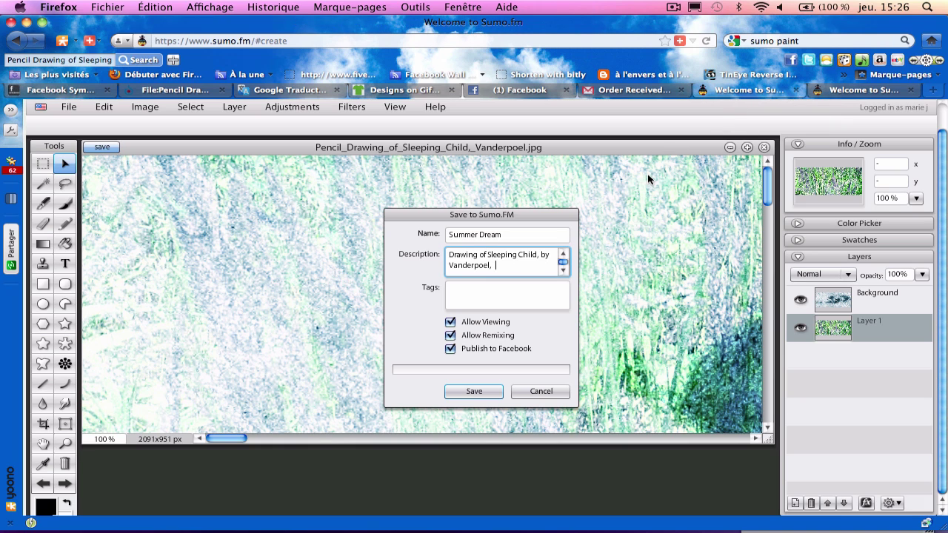
Add the Commons link and 'and a personal photo of a garden' to the description, then save
key(super+v)
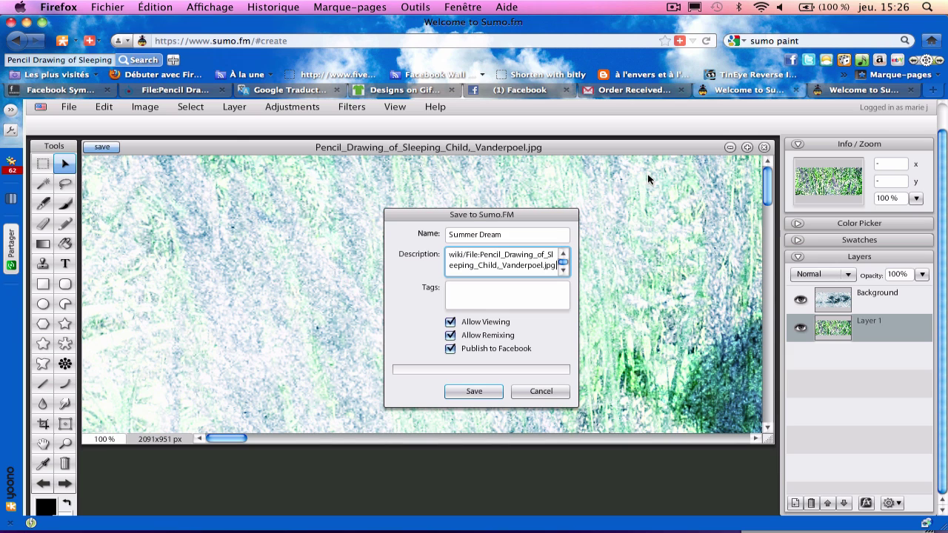
text(and)
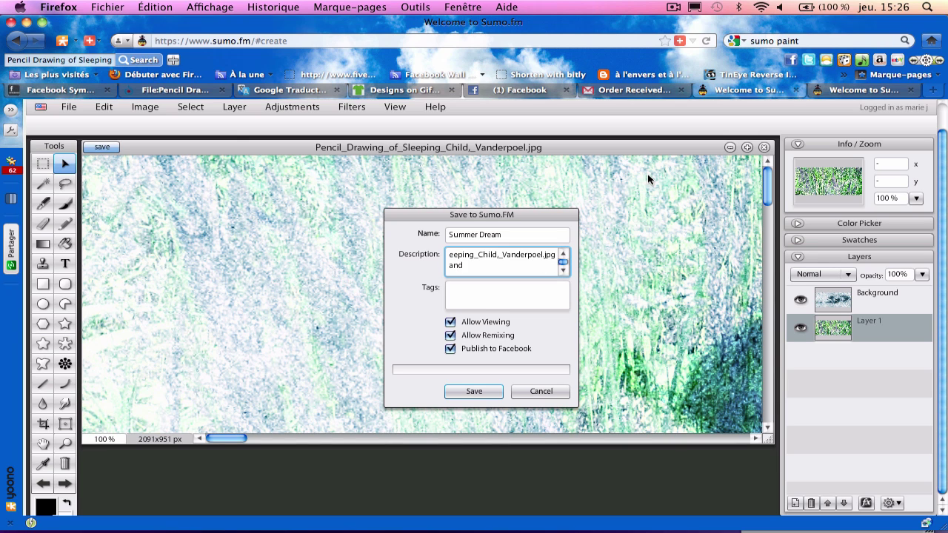
text( a personal photo of a garden)
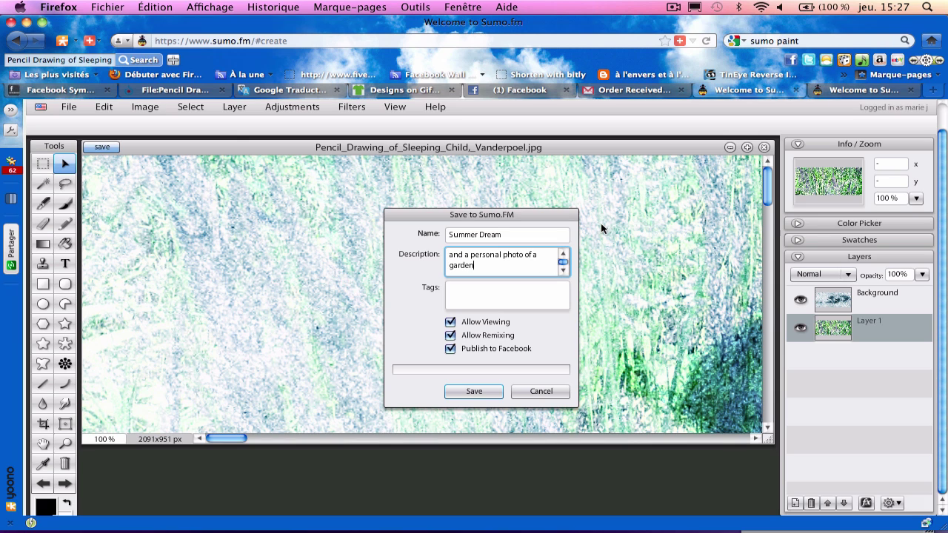
click(474, 392)
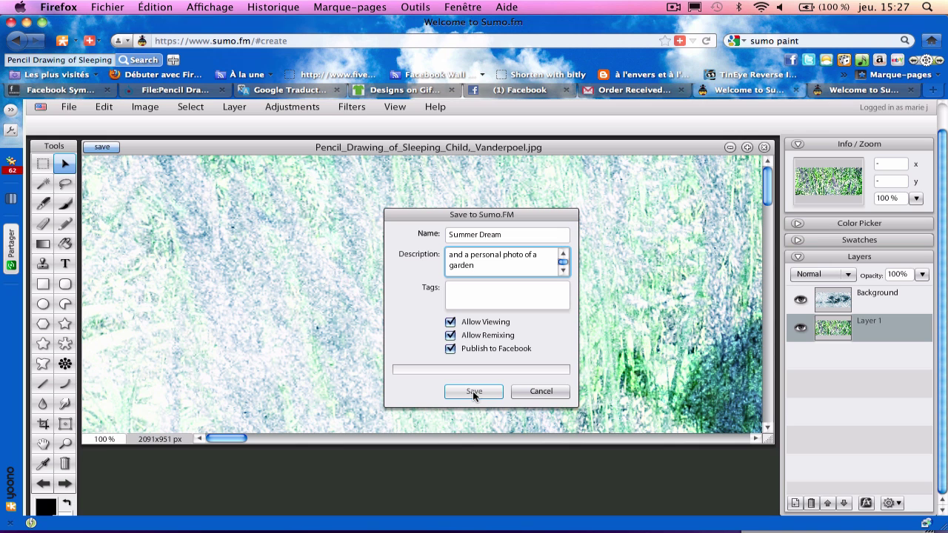
click(473, 392)
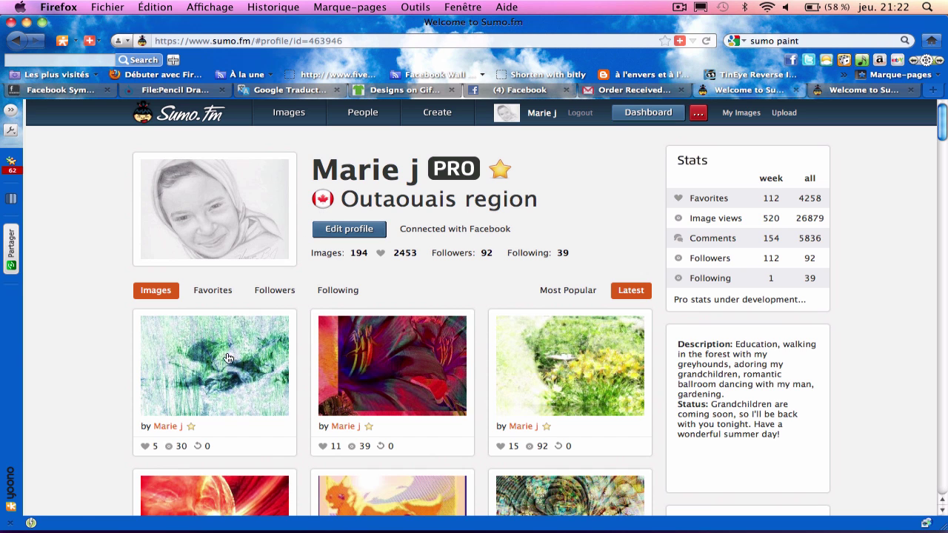
Open the published Summer Dream page, view its image full screen, and return to the page
click(233, 374)
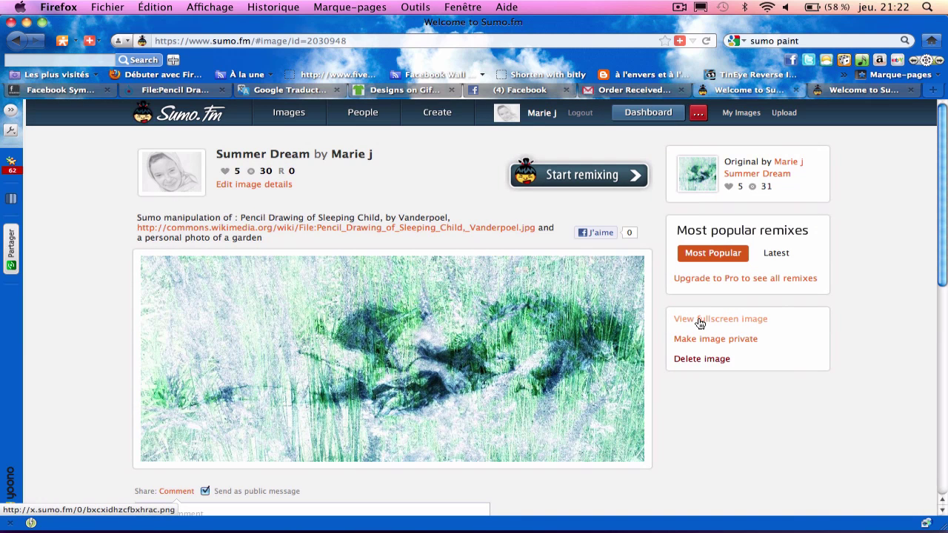
click(700, 320)
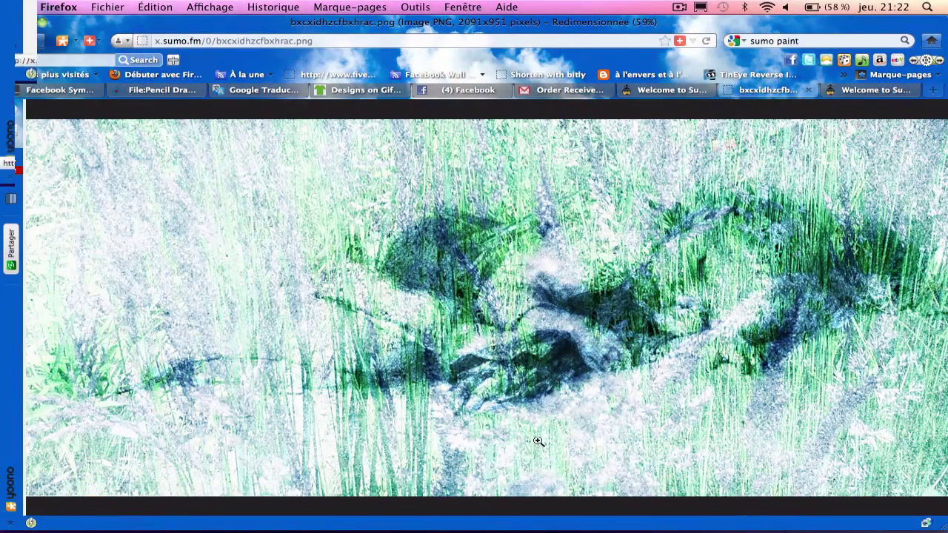
click(662, 90)
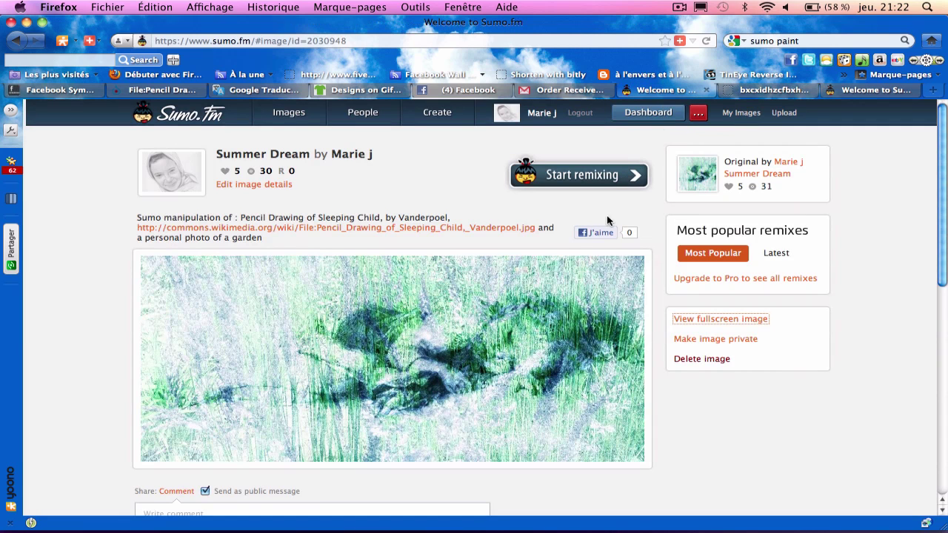